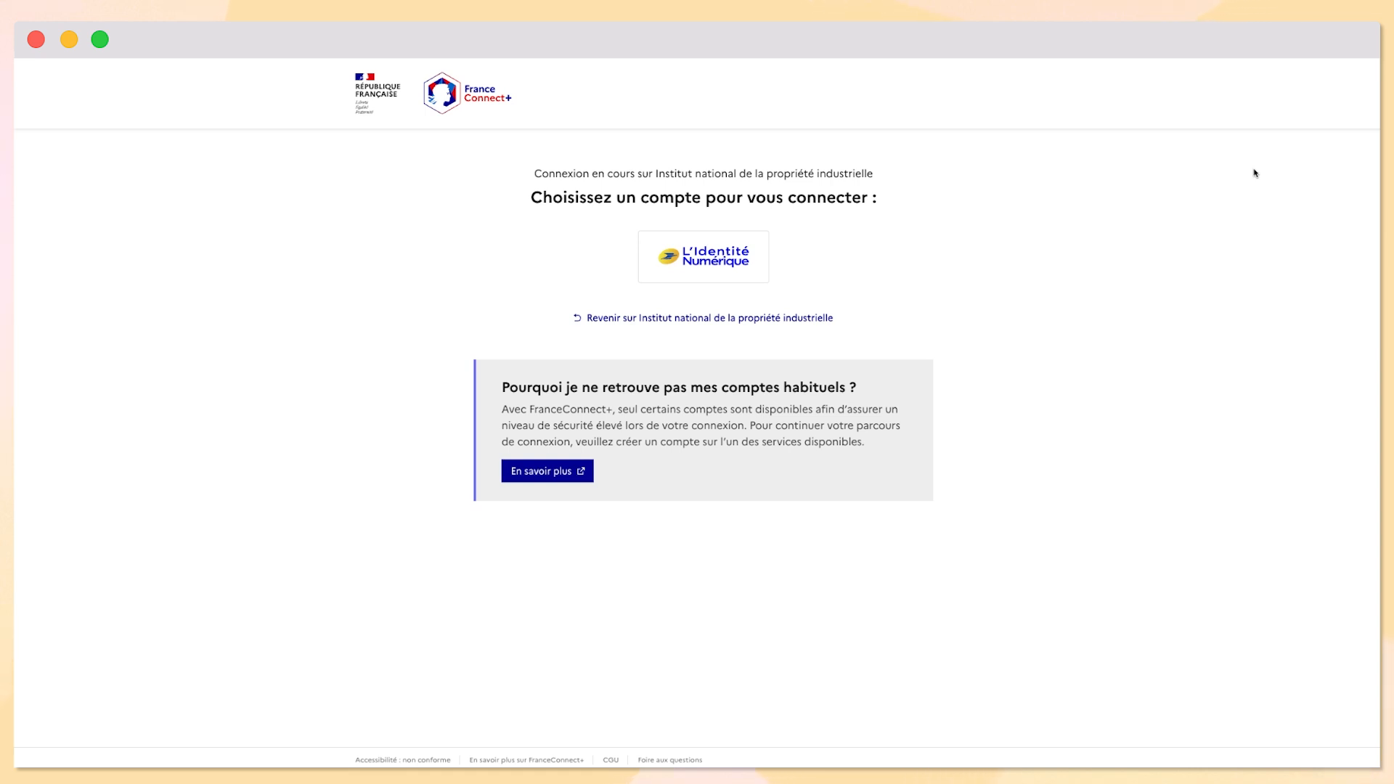
# Try L'Identité Numérique login with the saved mobile number, hit error Y010004, and return to INPI
pyautogui.click(703, 256)
pyautogui.click(757, 249)
pyautogui.click(731, 313)
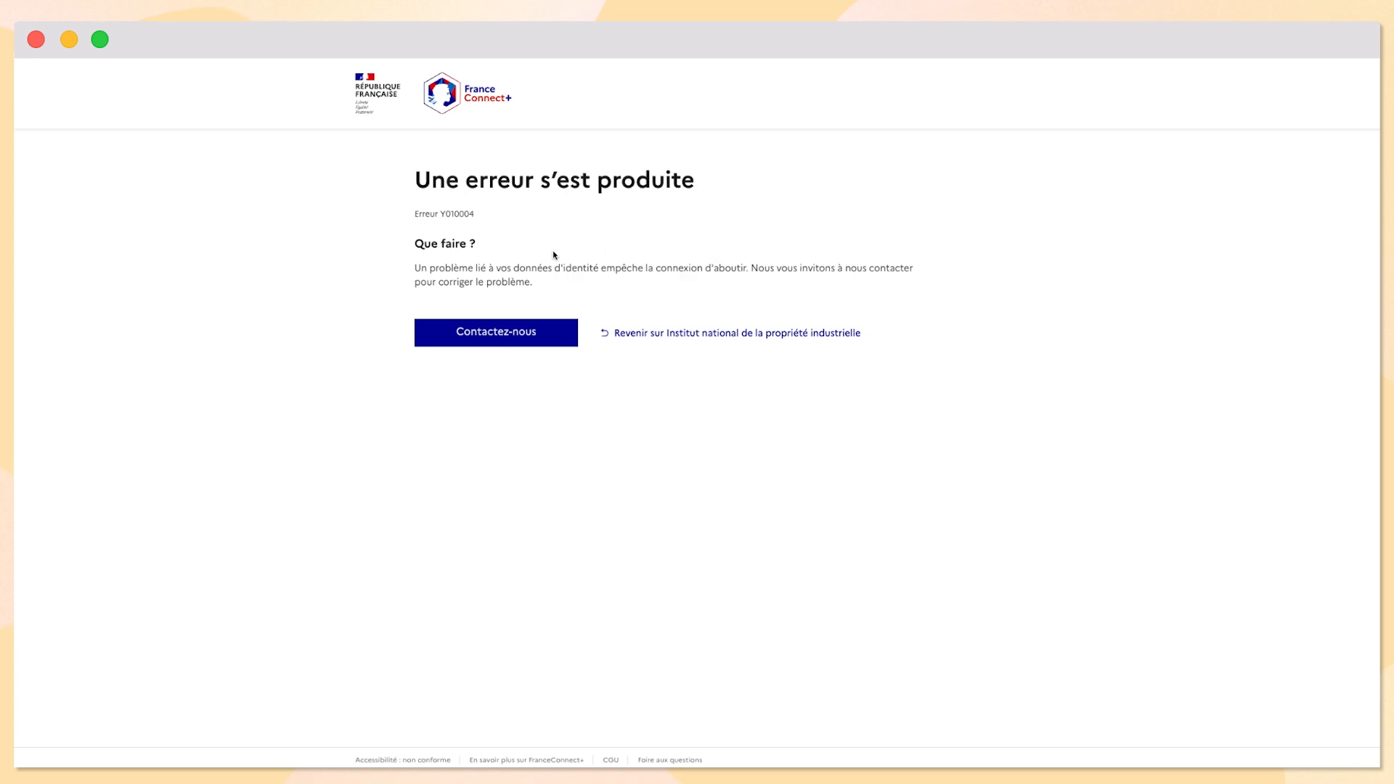
pyautogui.moveTo(443, 214); pyautogui.dragTo(475, 216)
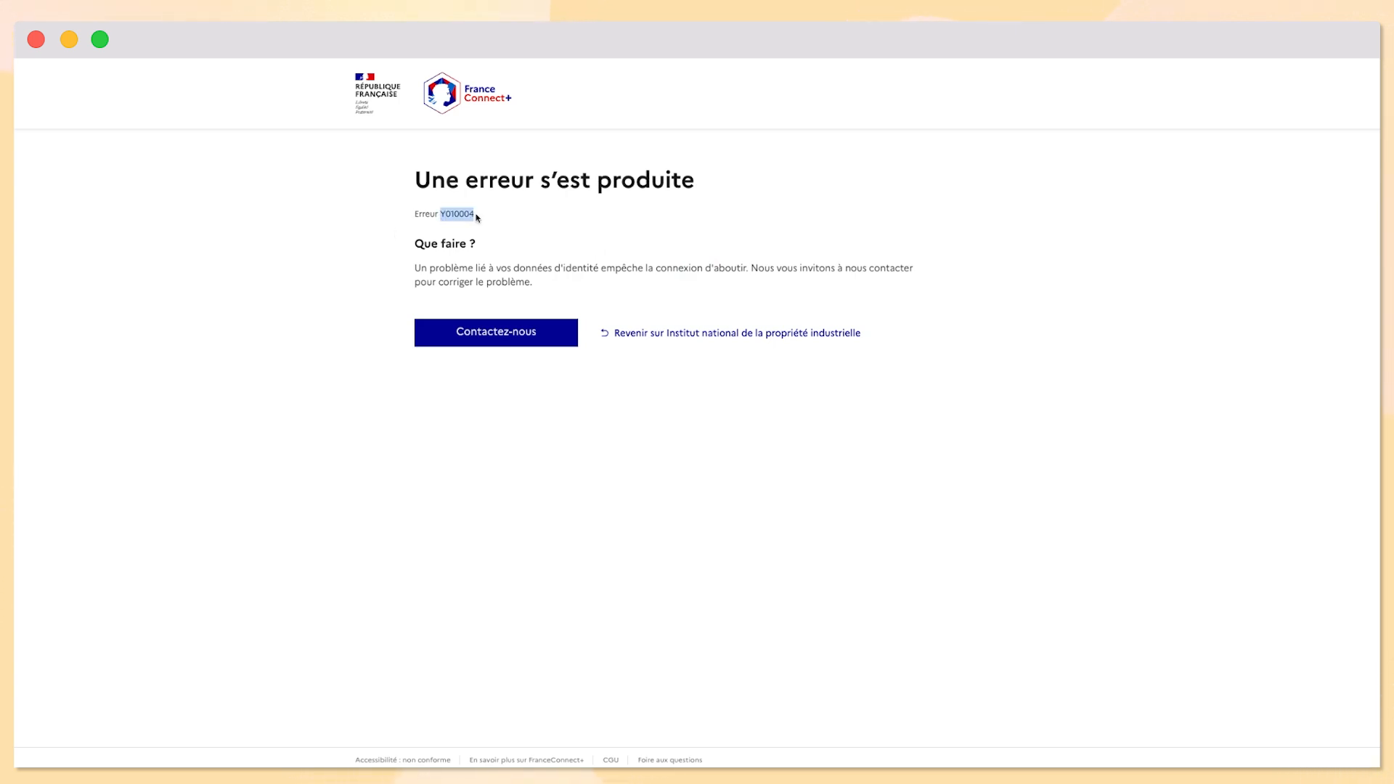
pyautogui.click(513, 214)
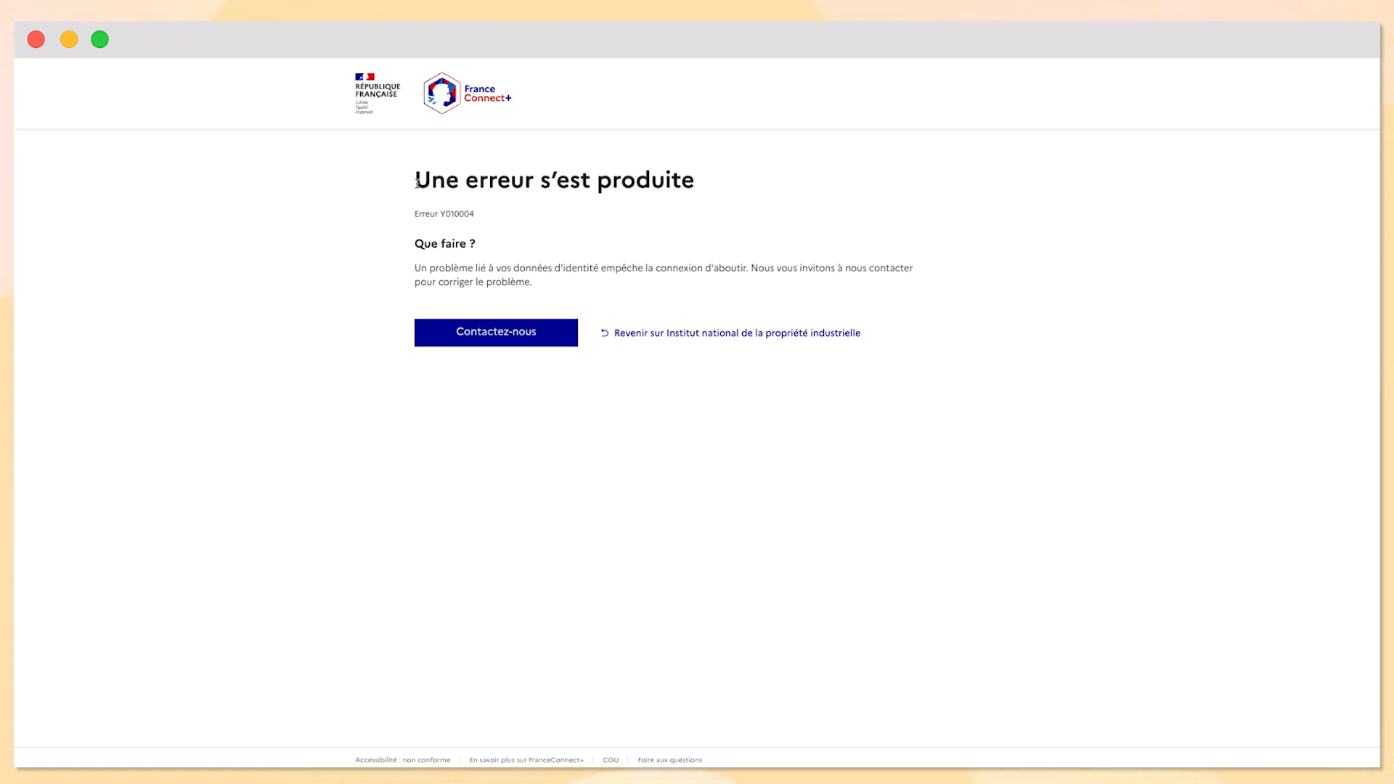
pyautogui.click(767, 336)
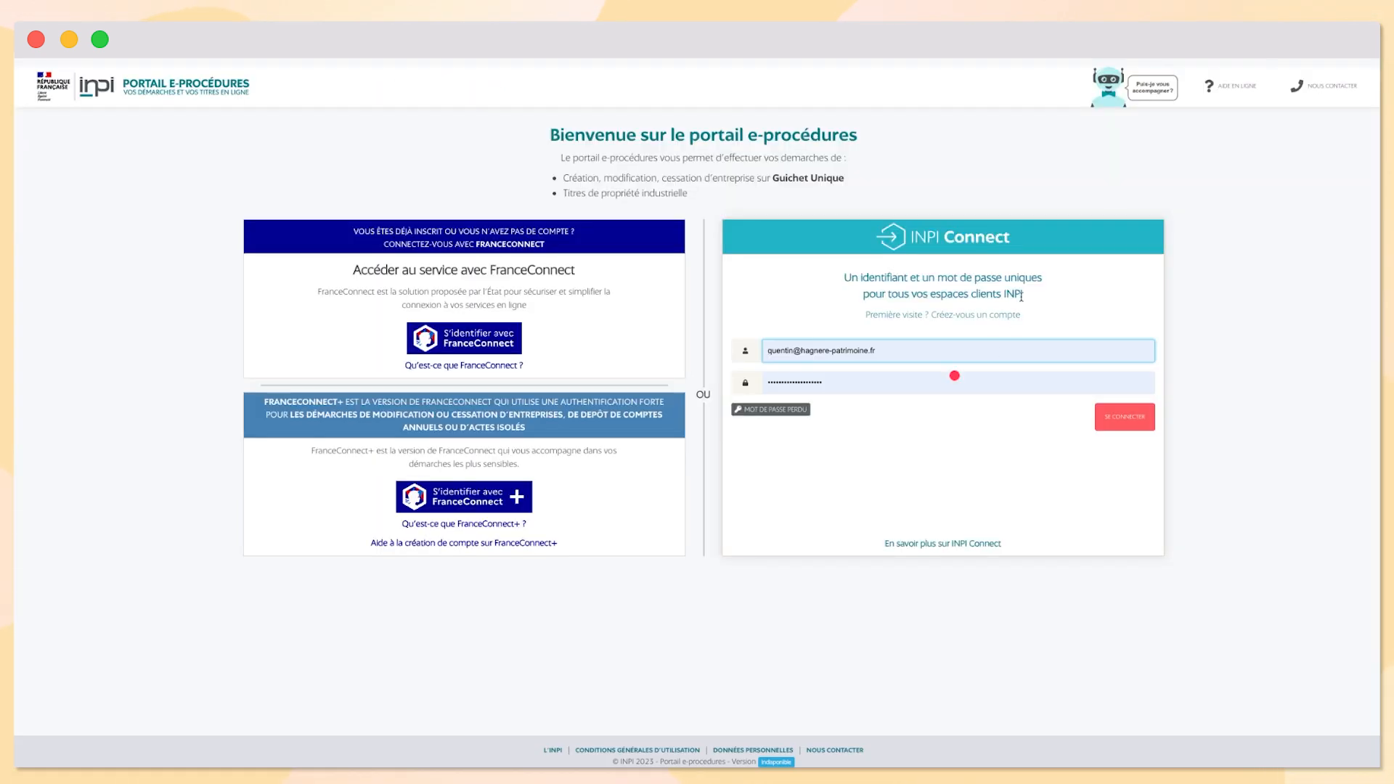
# Sign in to the INPI portal and choose to file a company modification formality
pyautogui.click(1130, 414)
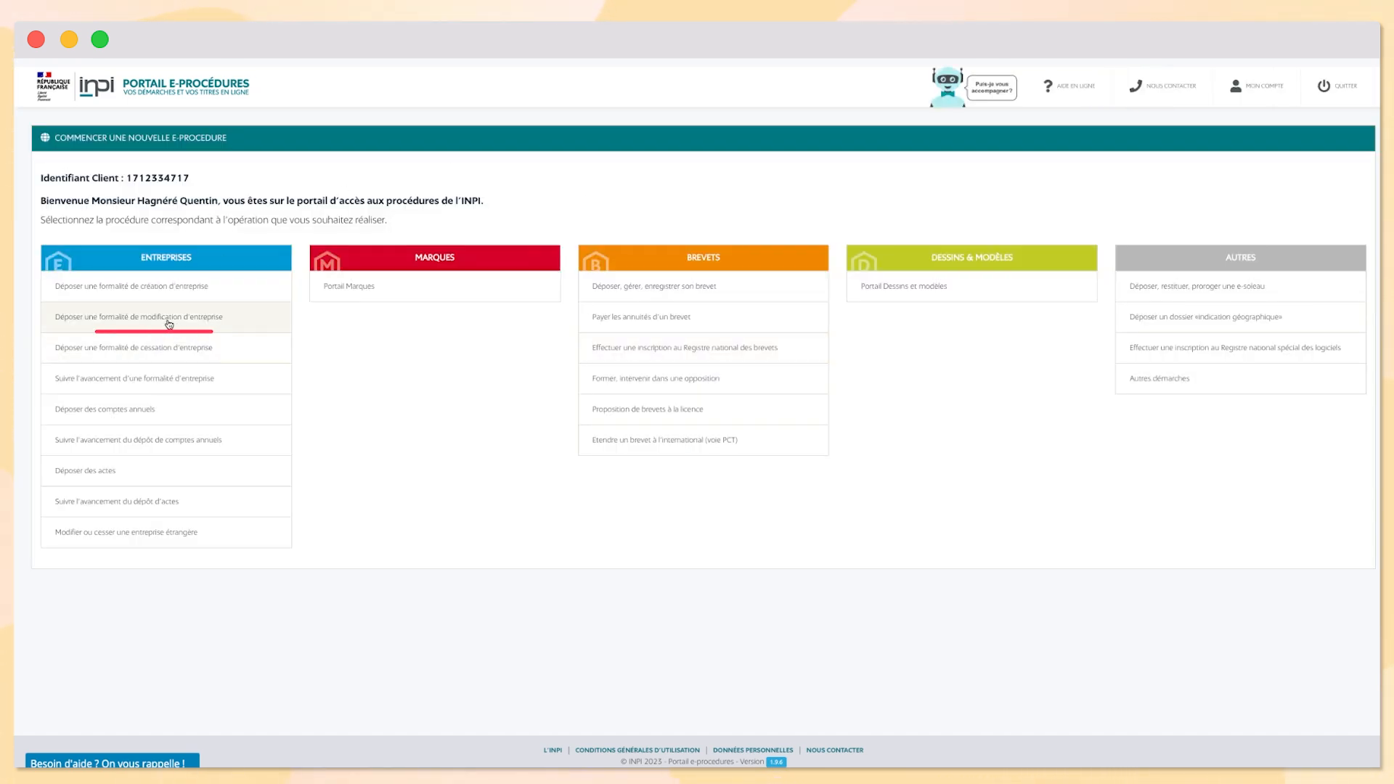
pyautogui.click(151, 323)
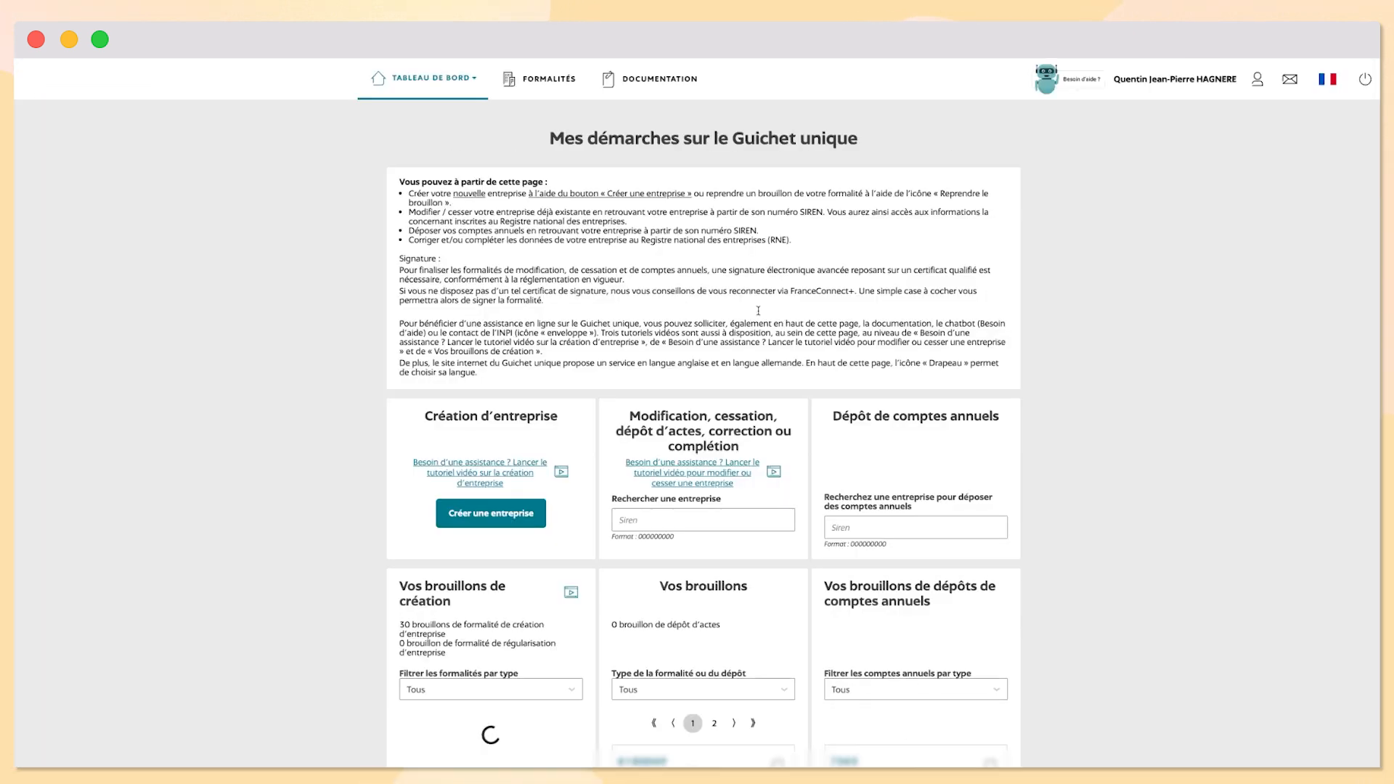
pyautogui.scroll(-3, 671, 442)
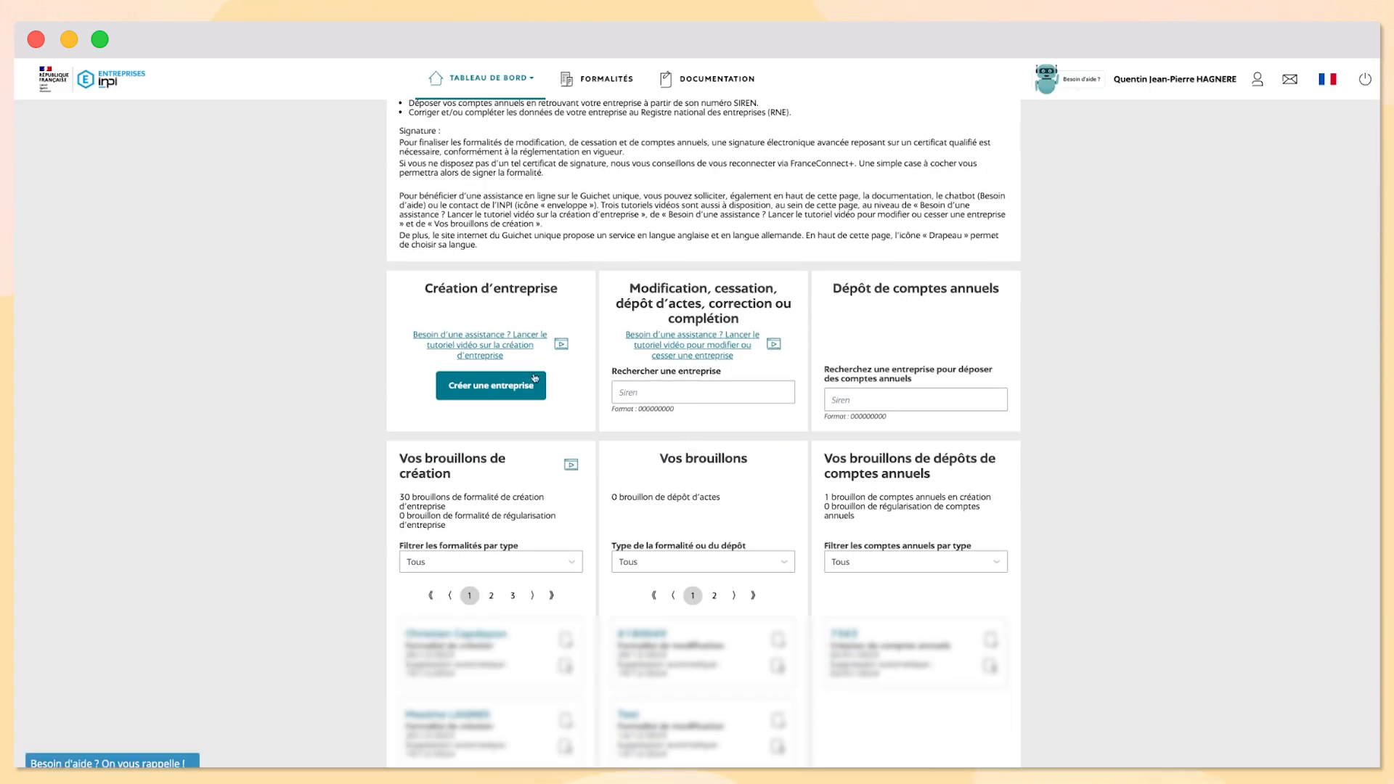
pyautogui.scroll(1, 572, 375)
# Search for the company by pasting its SIREN into Rechercher une entreprise
pyautogui.moveTo(557, 378); pyautogui.dragTo(421, 379)
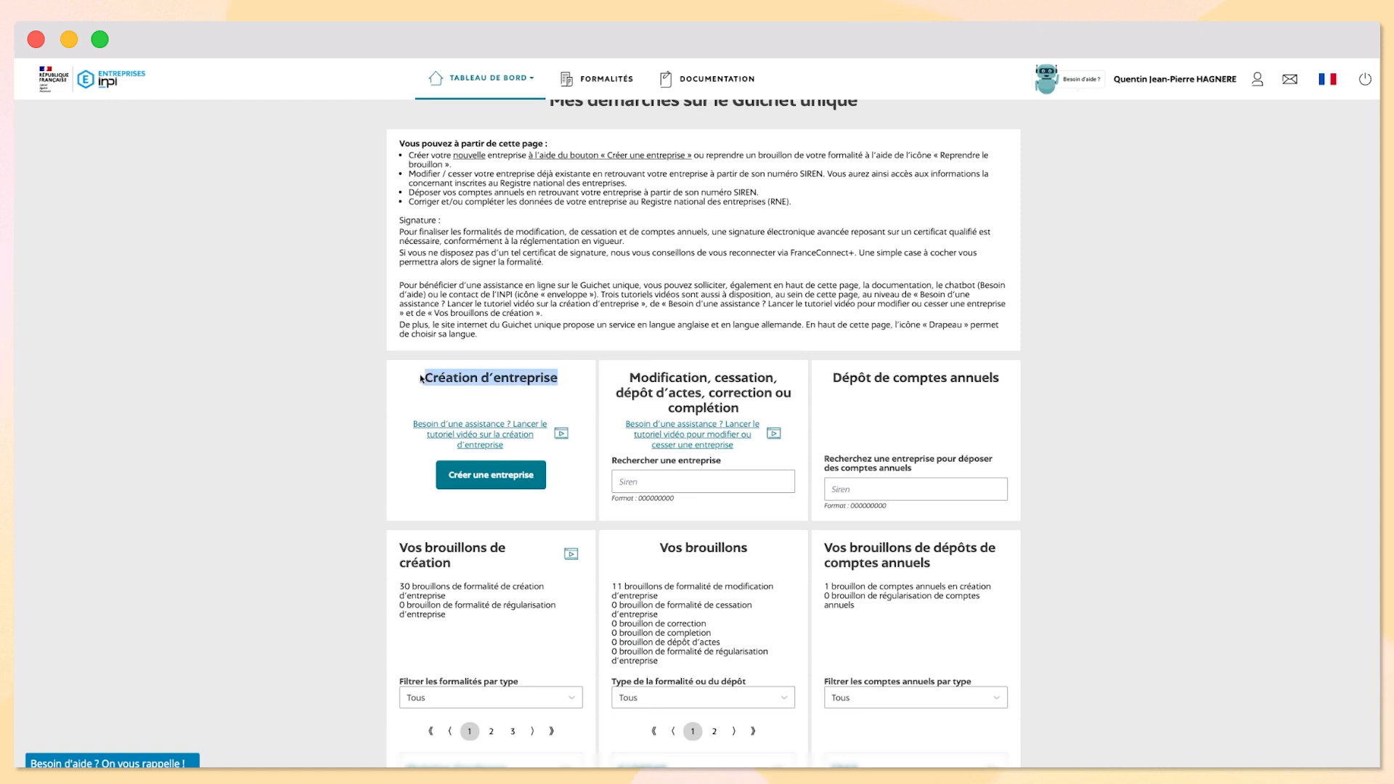
pyautogui.click(511, 400)
pyautogui.moveTo(557, 379); pyautogui.dragTo(435, 374)
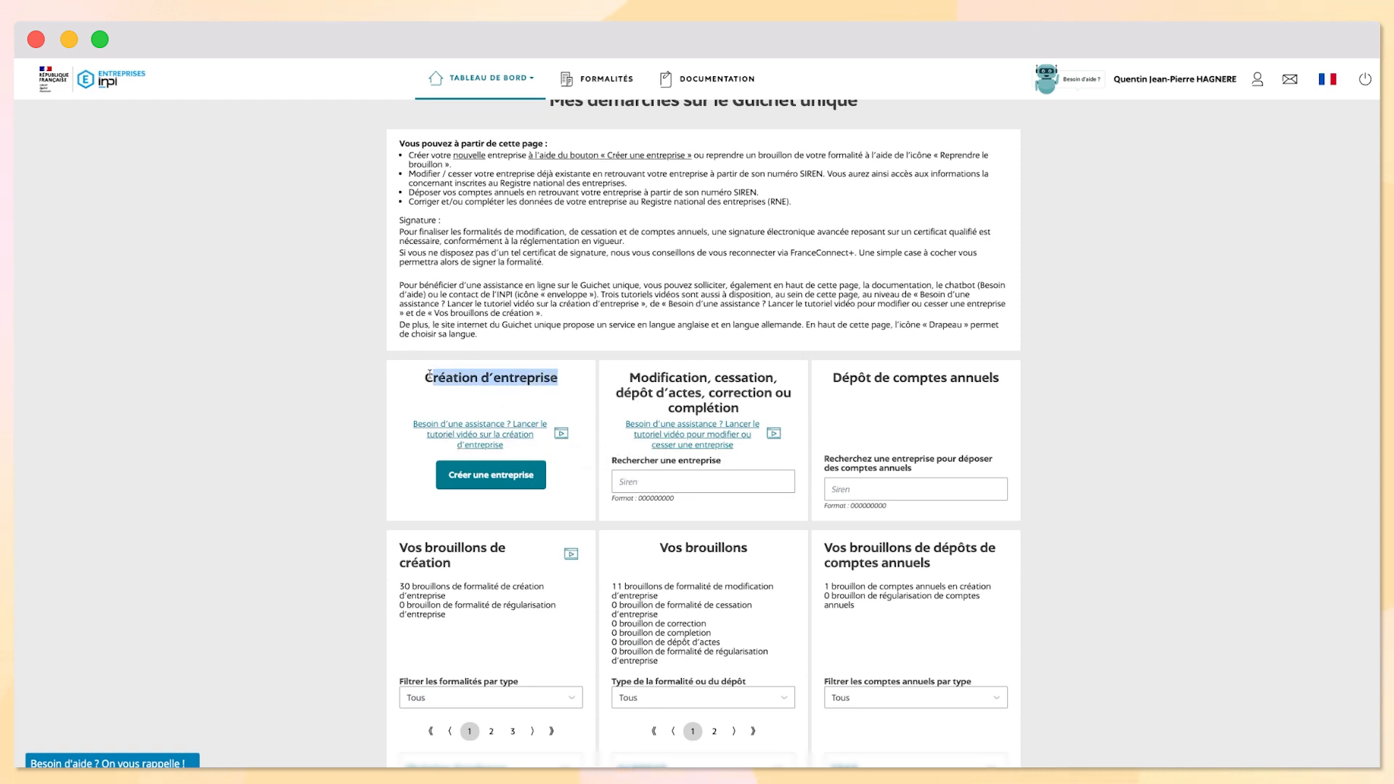
pyautogui.click(481, 398)
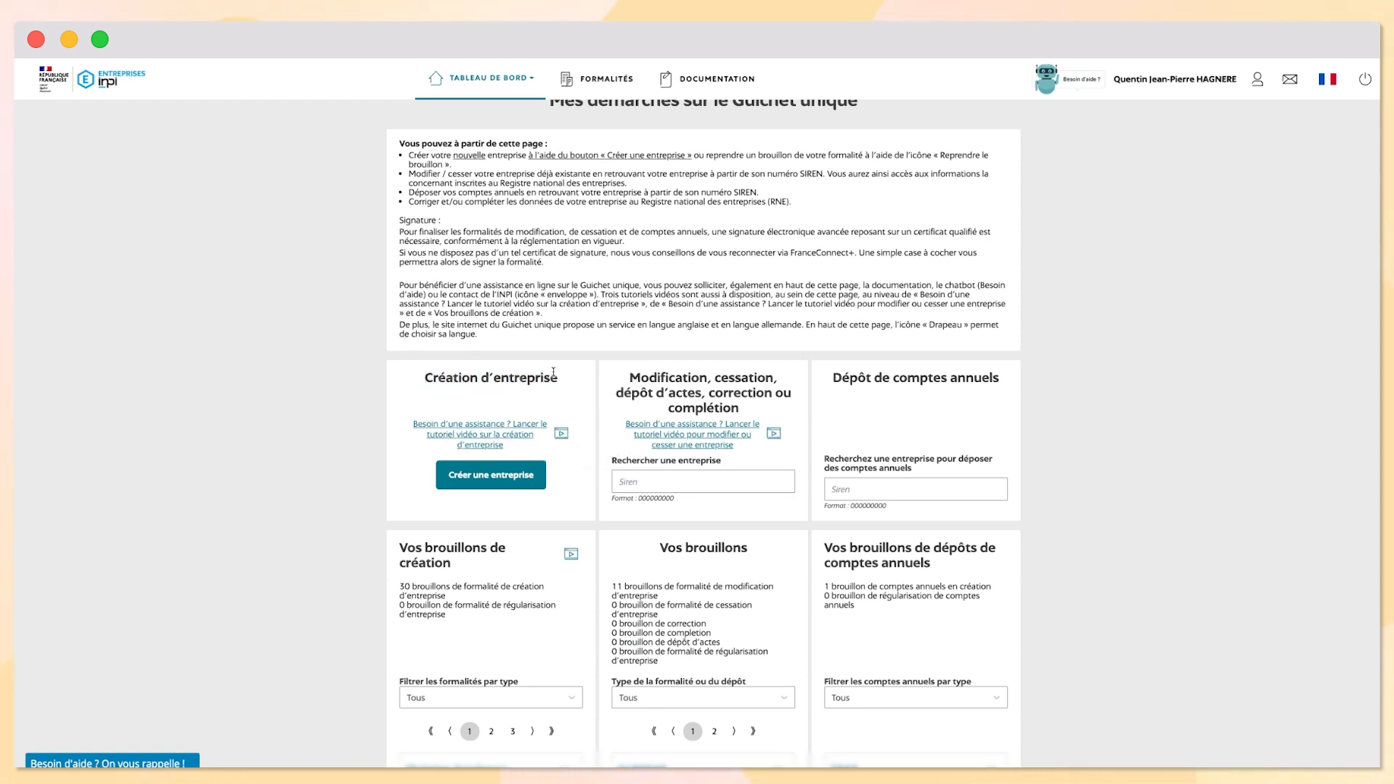
pyautogui.click(647, 482)
pyautogui.press('super+v')
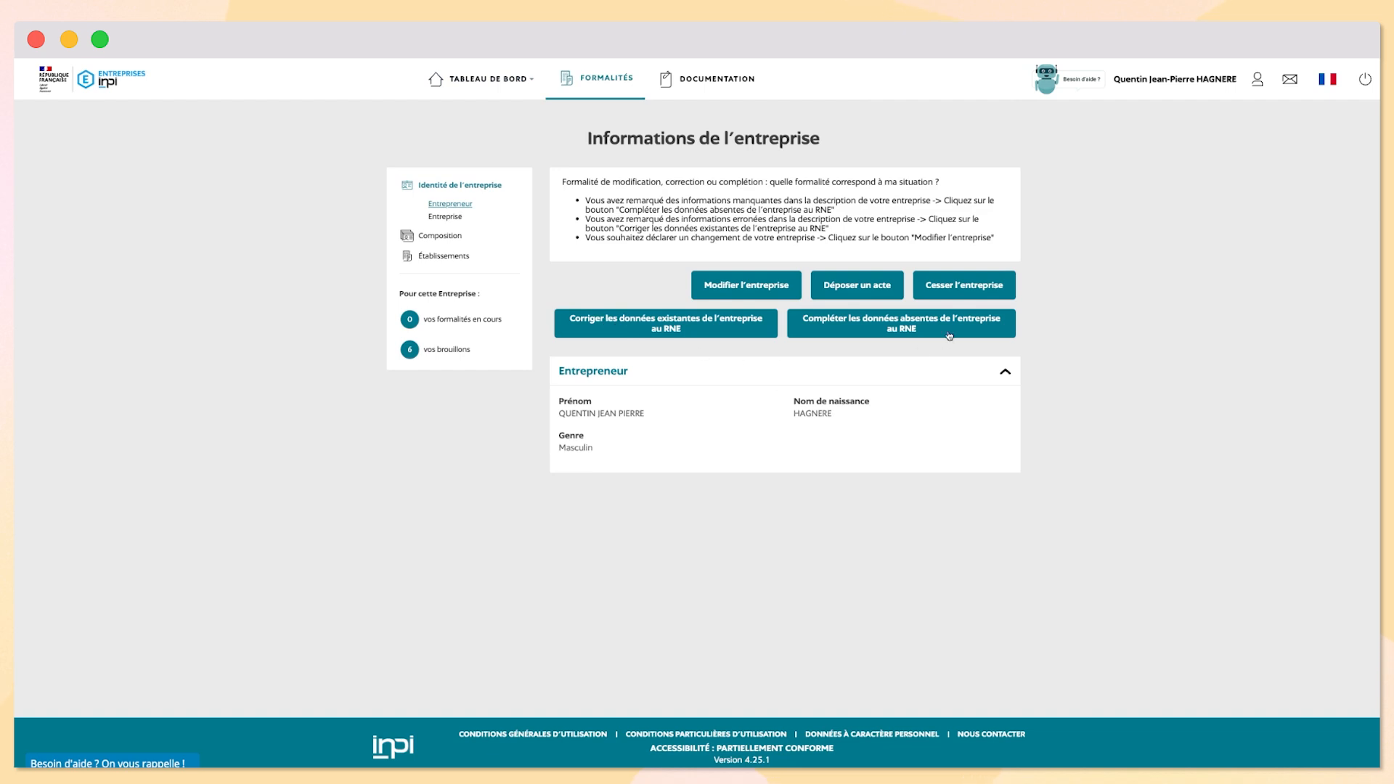
# List the company's three establishments, then choose Modifier l'entreprise
pyautogui.click(435, 257)
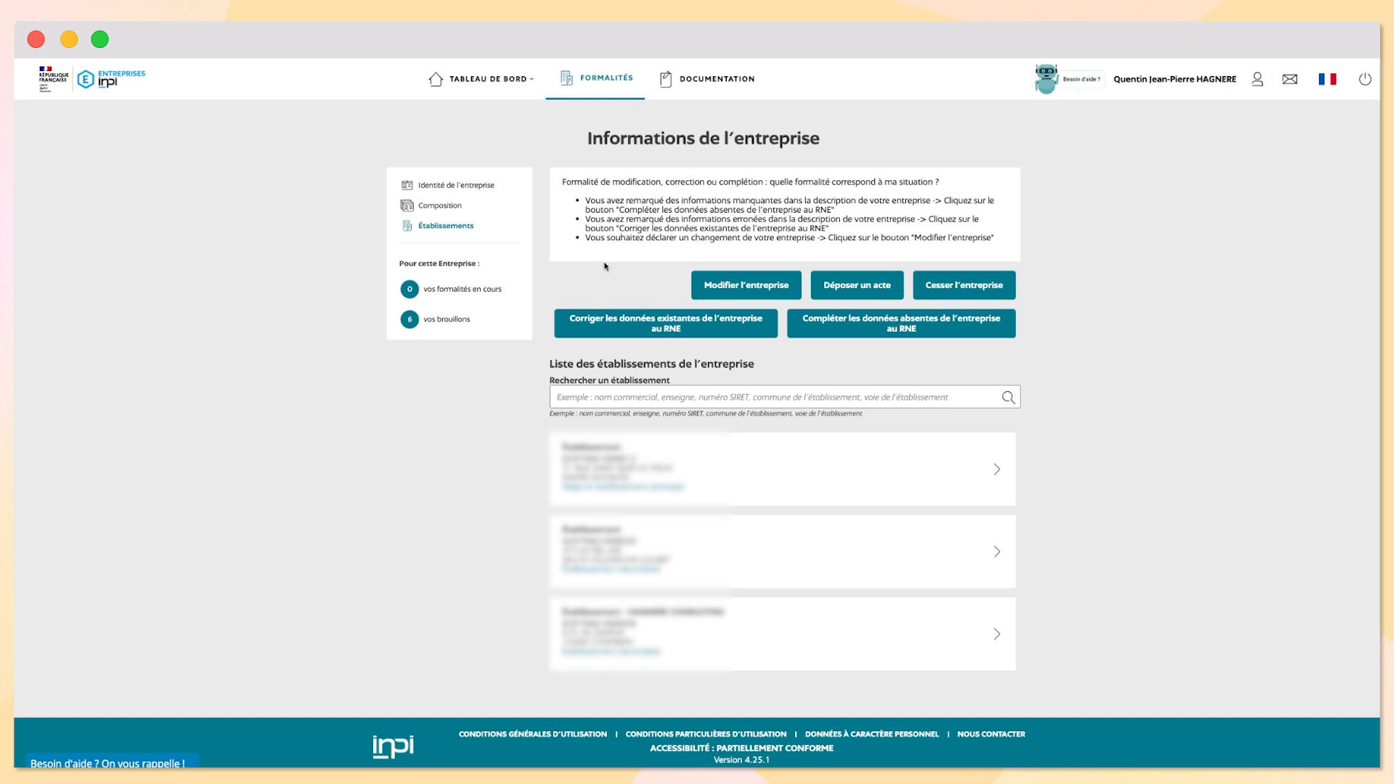
pyautogui.click(730, 284)
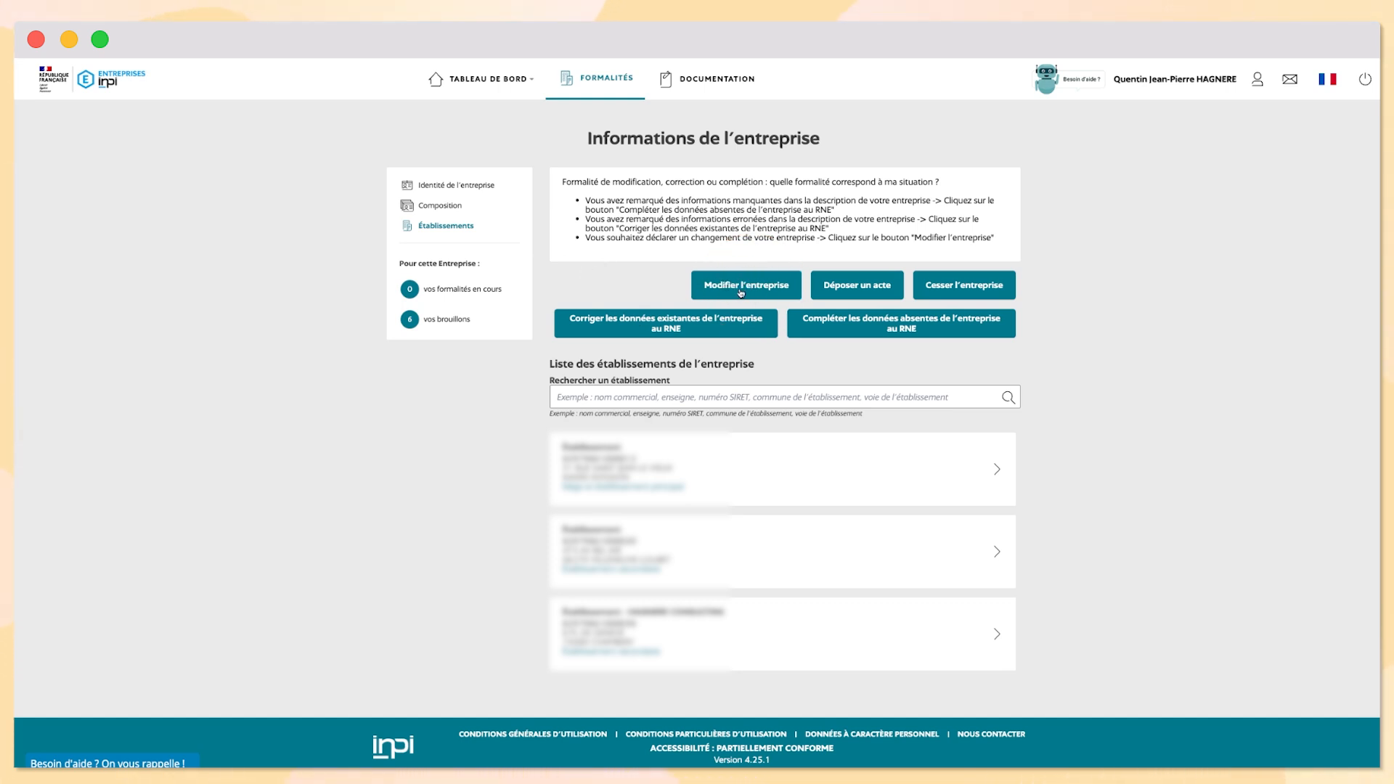
# Name the modification draft 'Creation LMNP'
pyautogui.write('C')
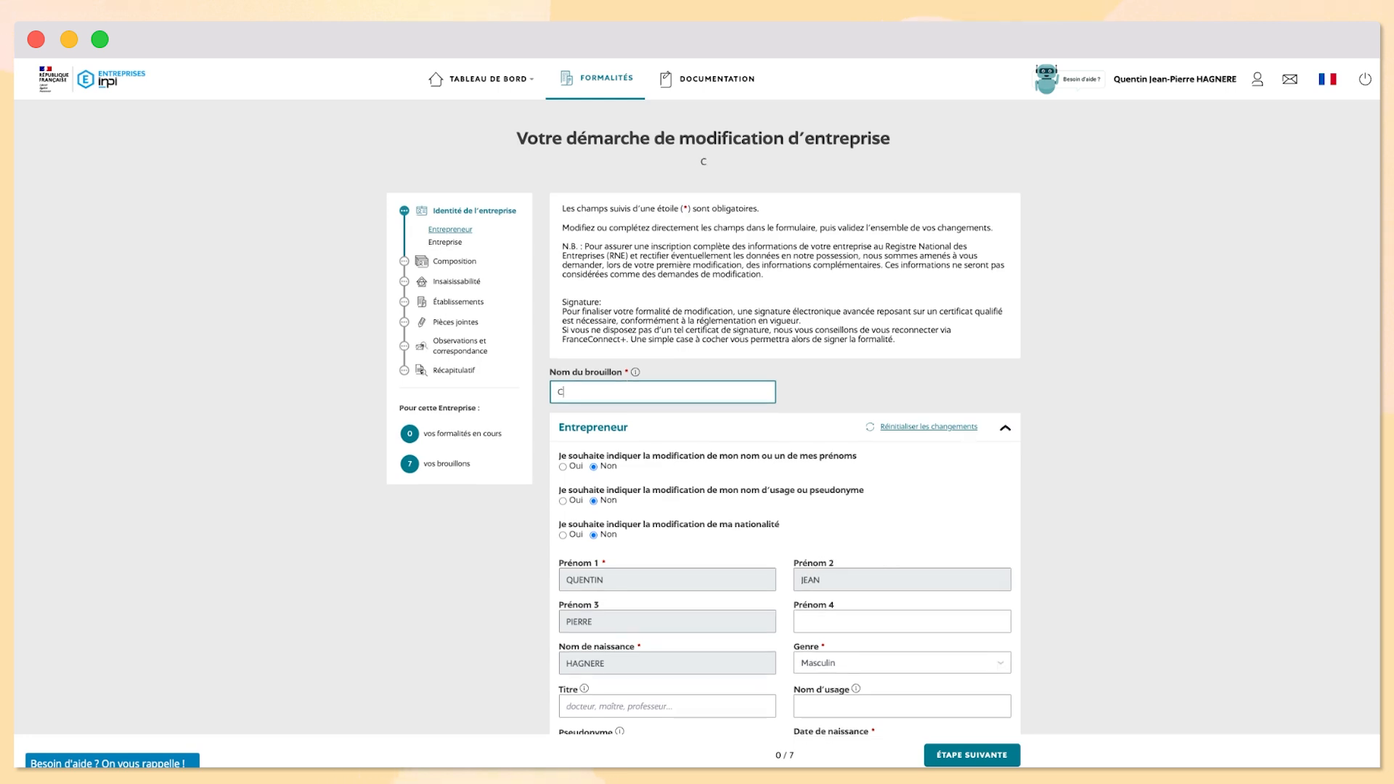
pyautogui.write('reation LMNP')
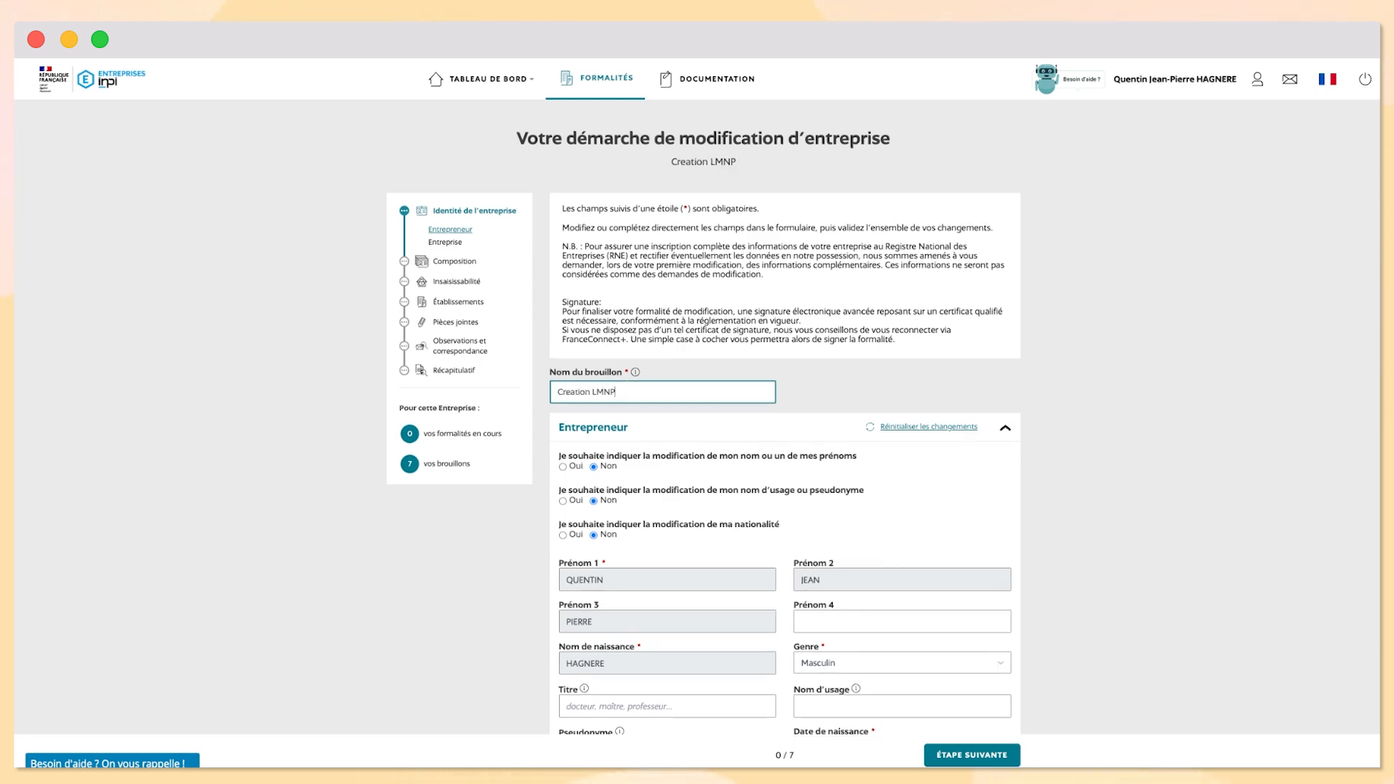
pyautogui.click(690, 306)
pyautogui.scroll(-1, 694, 319)
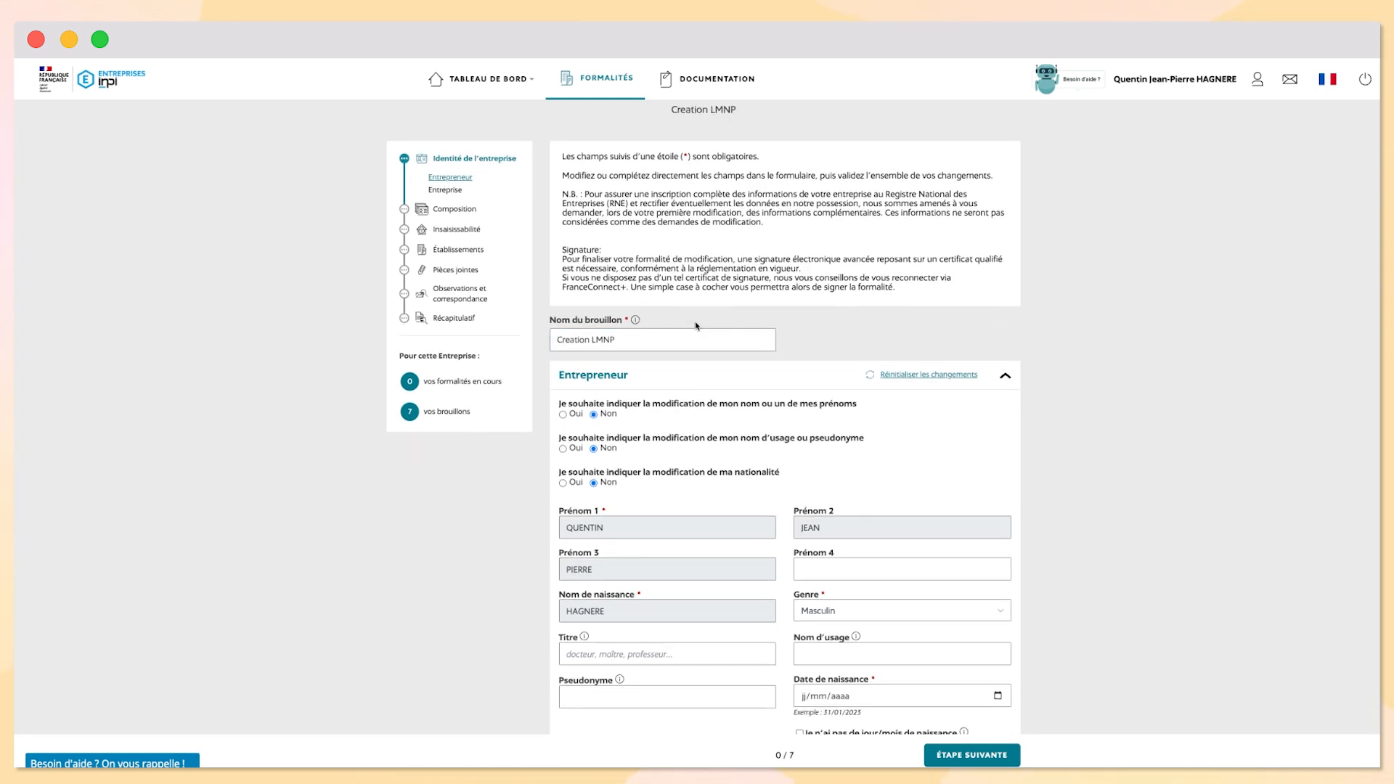
# Go to the Établissements step and start adding a new establishment
pyautogui.click(466, 250)
pyautogui.scroll(-2, 965, 339)
pyautogui.click(965, 339)
pyautogui.scroll(-2, 653, 437)
pyautogui.click(570, 423)
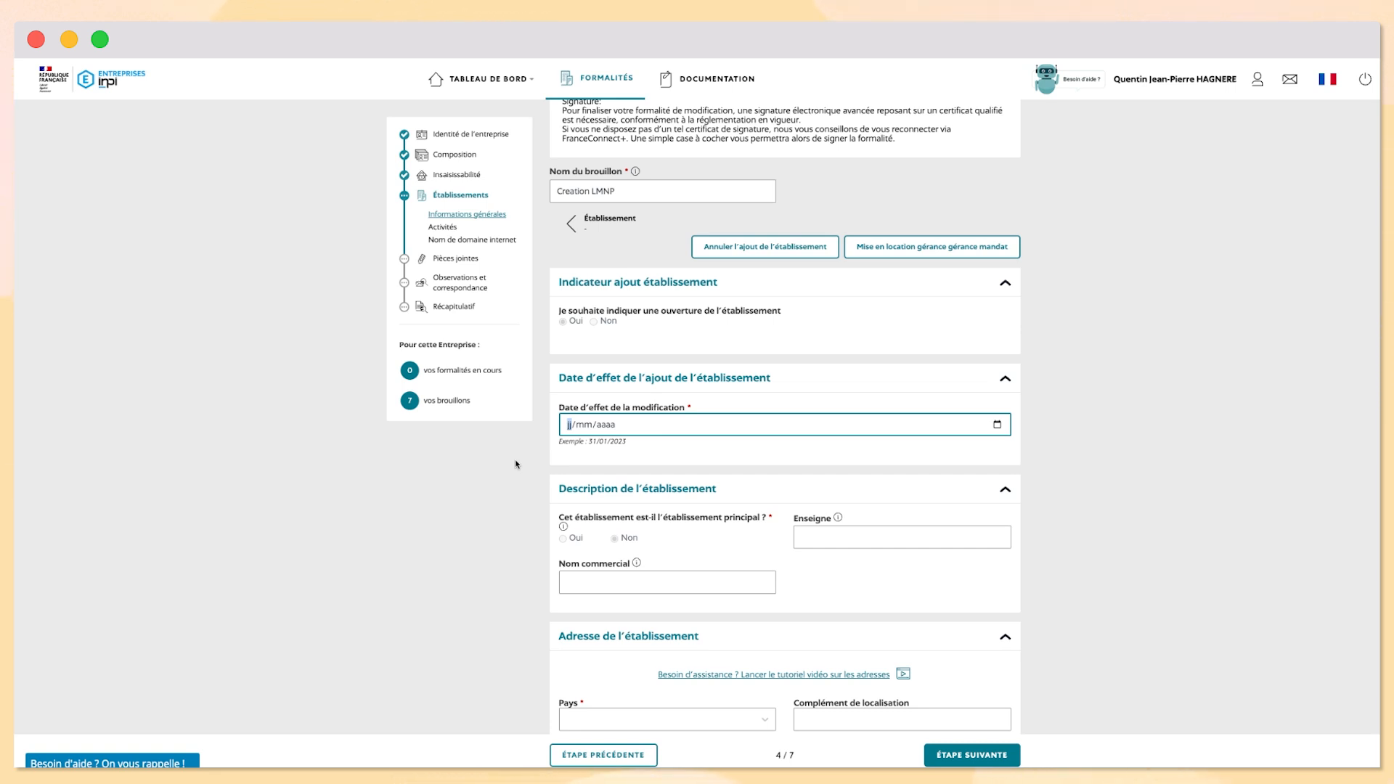
# Give the establishment effective date 20/12/2023, country FRANCE, and the suggested street address
pyautogui.write('20/')
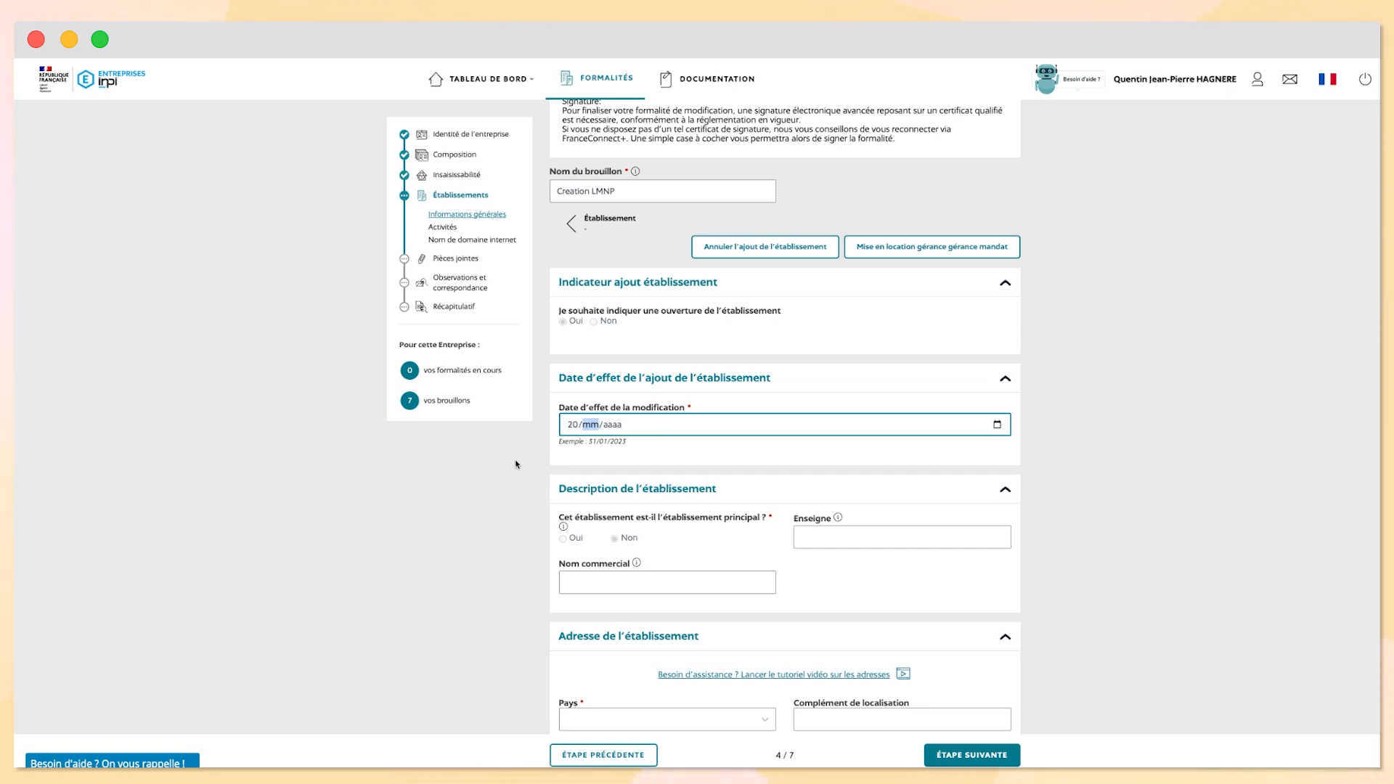
pyautogui.write('12/2023')
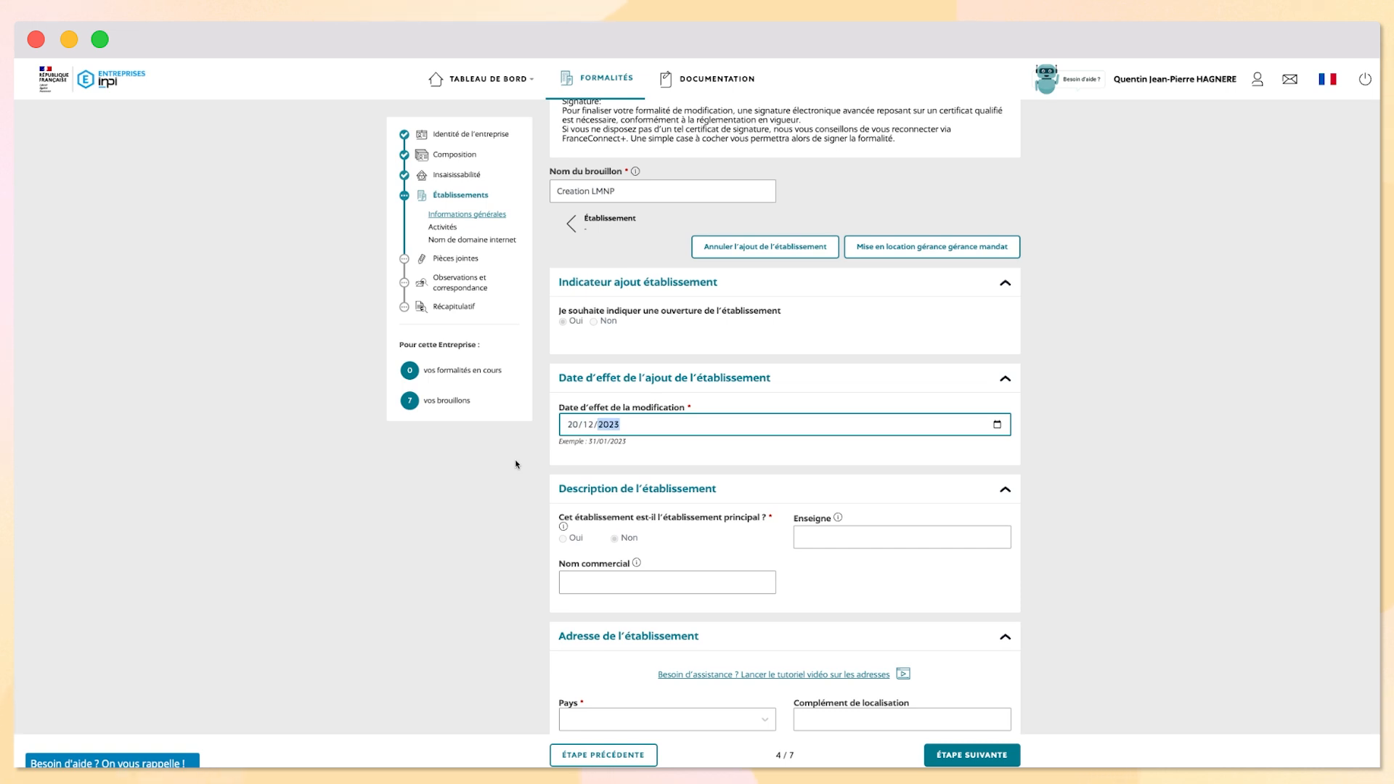
pyautogui.click(523, 462)
pyautogui.scroll(-3, 683, 485)
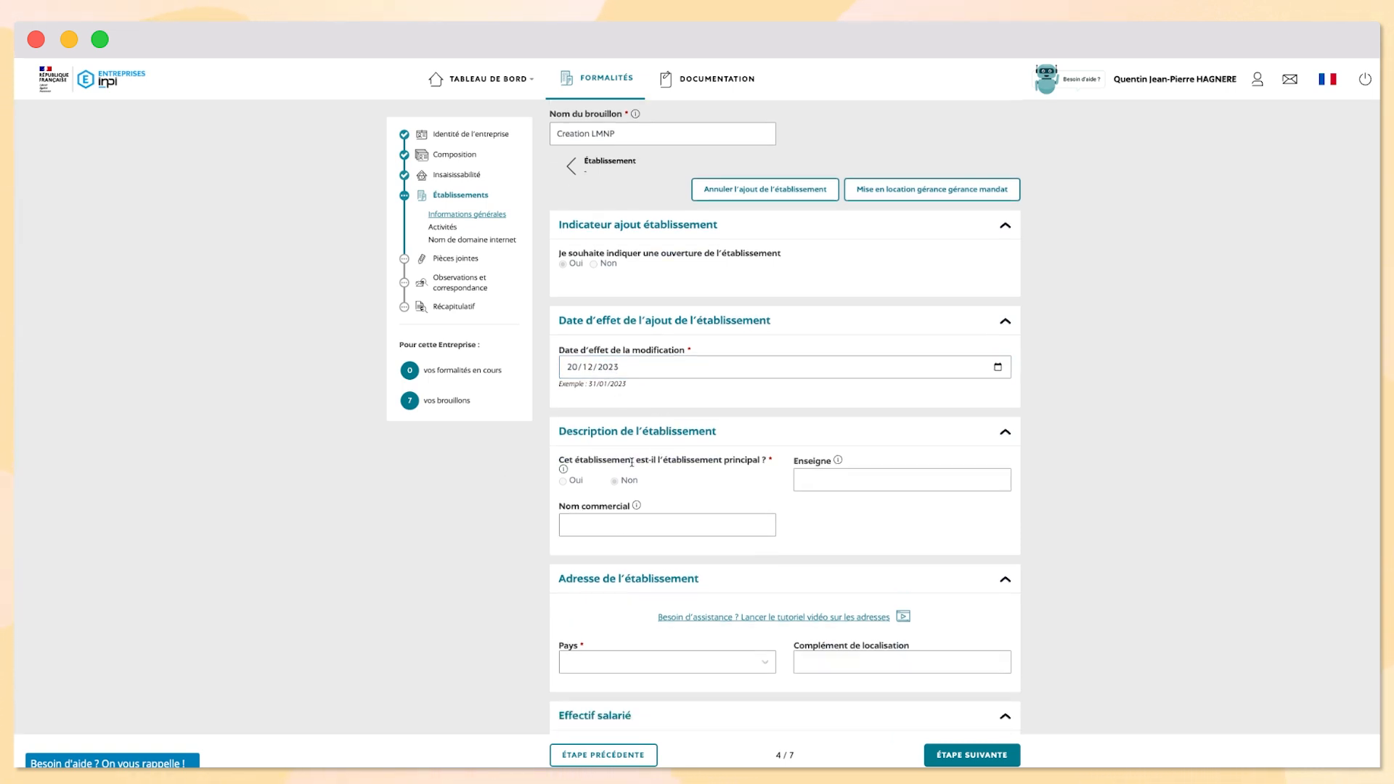
pyautogui.click(622, 535)
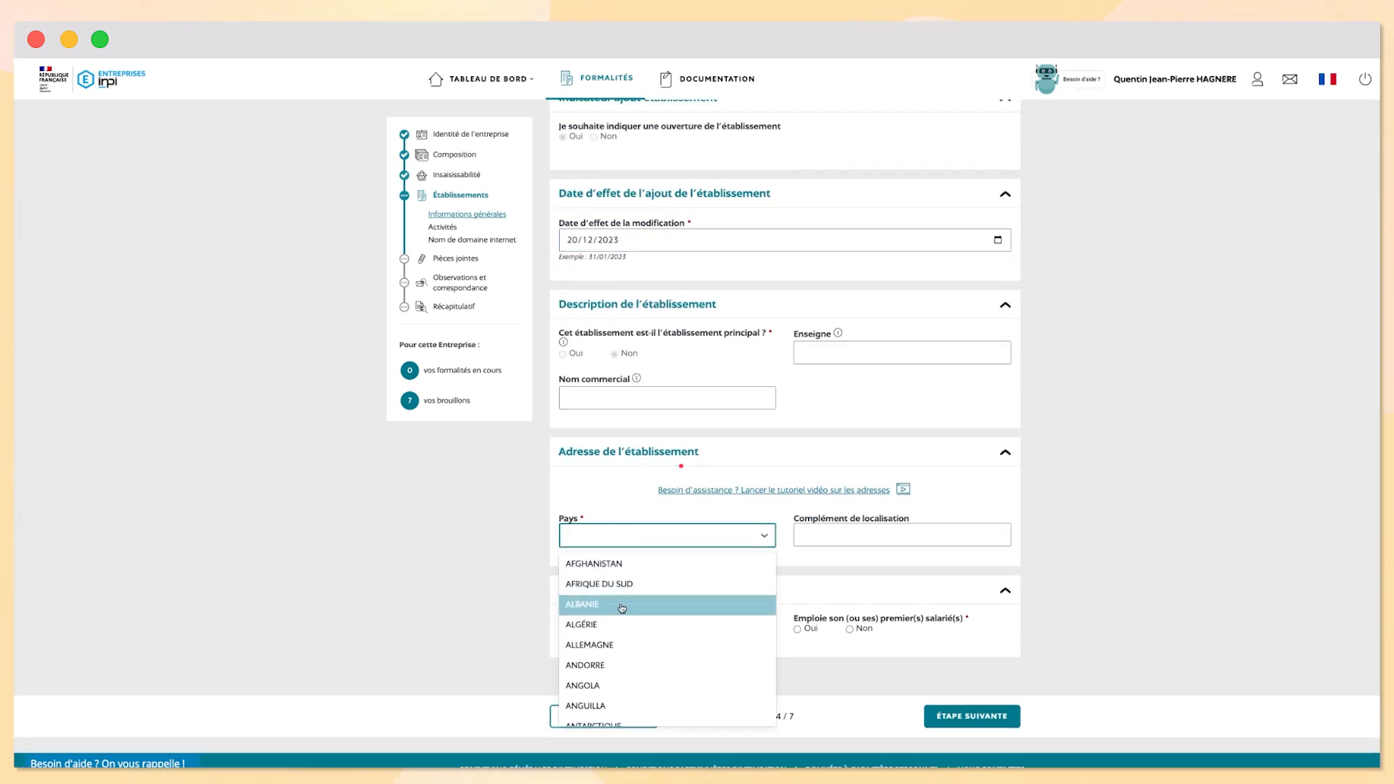
pyautogui.write('fra')
pyautogui.click(734, 569)
pyautogui.click(767, 578)
pyautogui.click(741, 601)
# Answer Non to both employee questions and continue to Activités
pyautogui.scroll(-2, 741, 601)
pyautogui.click(614, 644)
pyautogui.click(850, 645)
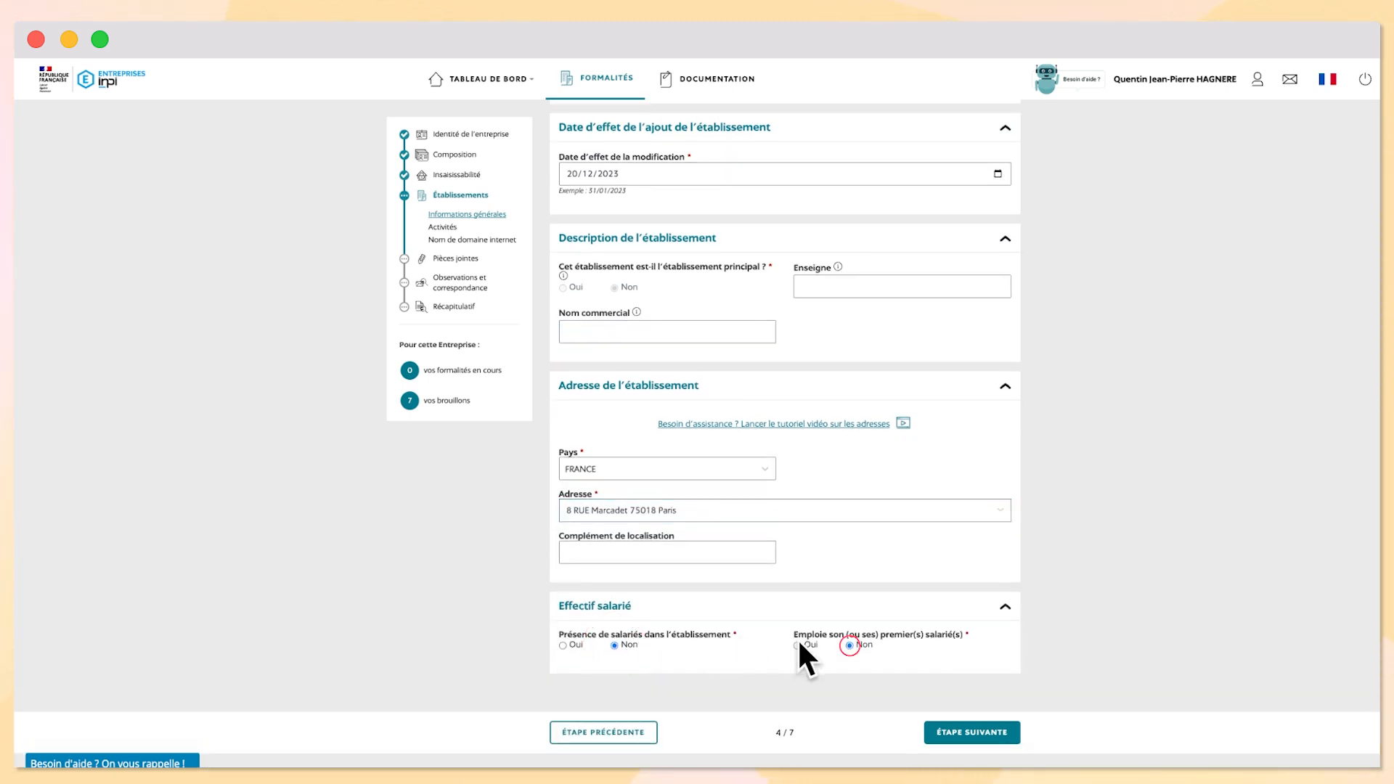
pyautogui.click(962, 734)
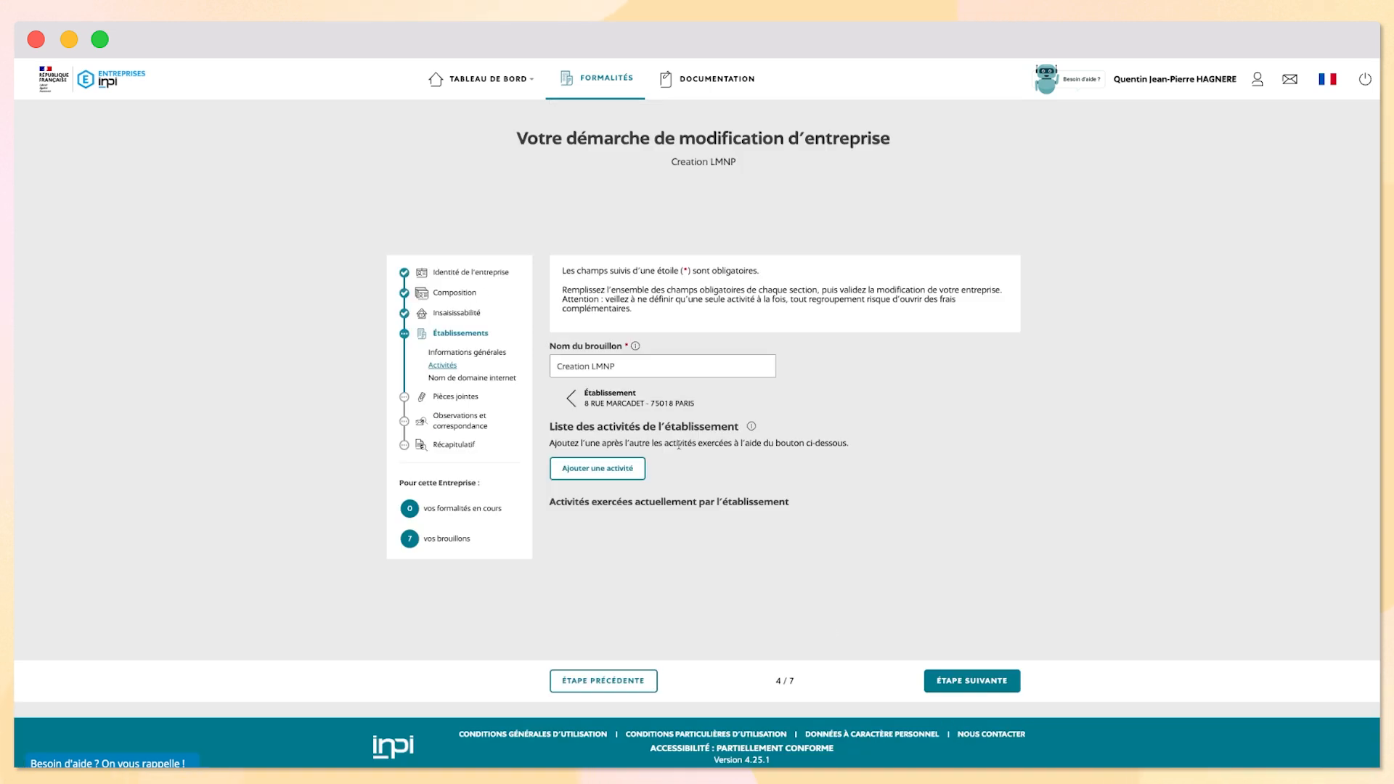
# Add an activity that is the establishment's main activity but not the company's
pyautogui.click(597, 468)
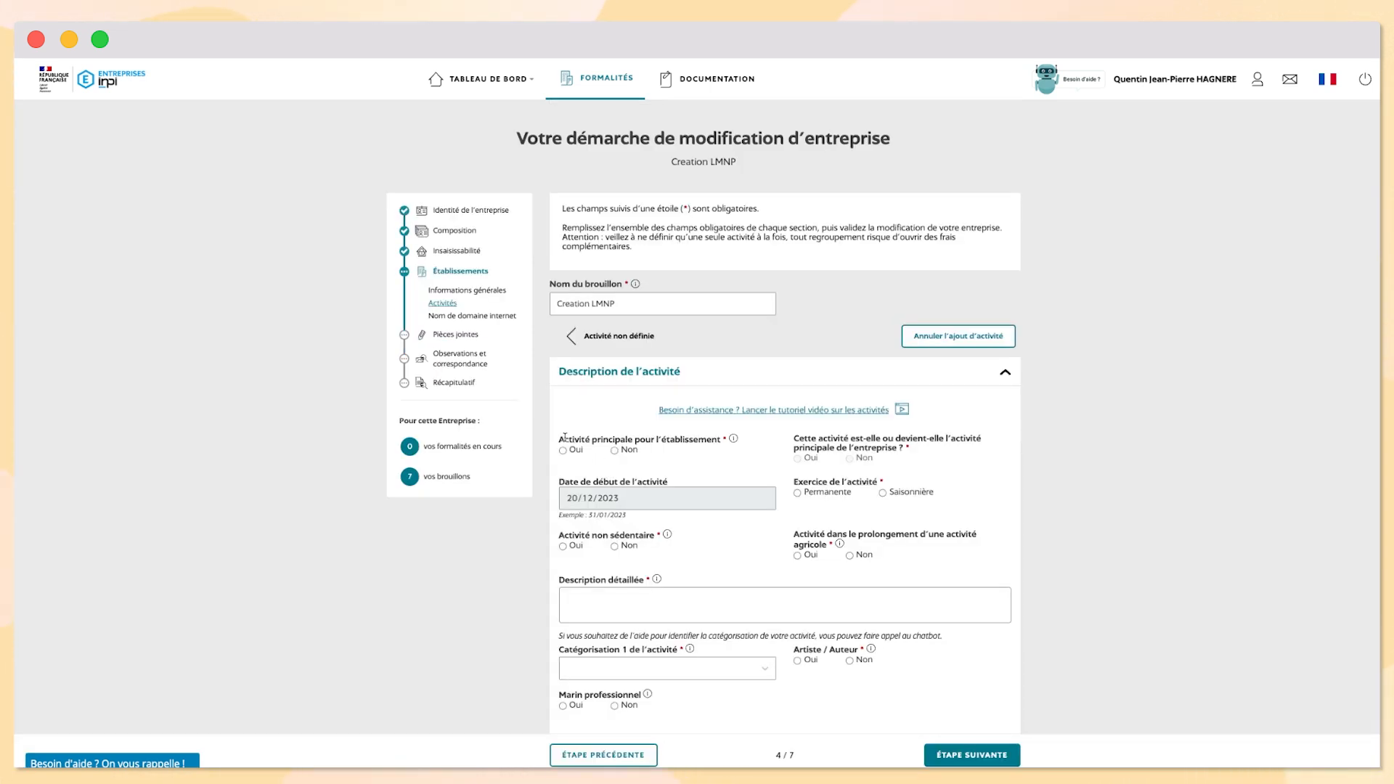
pyautogui.moveTo(558, 439); pyautogui.dragTo(725, 439)
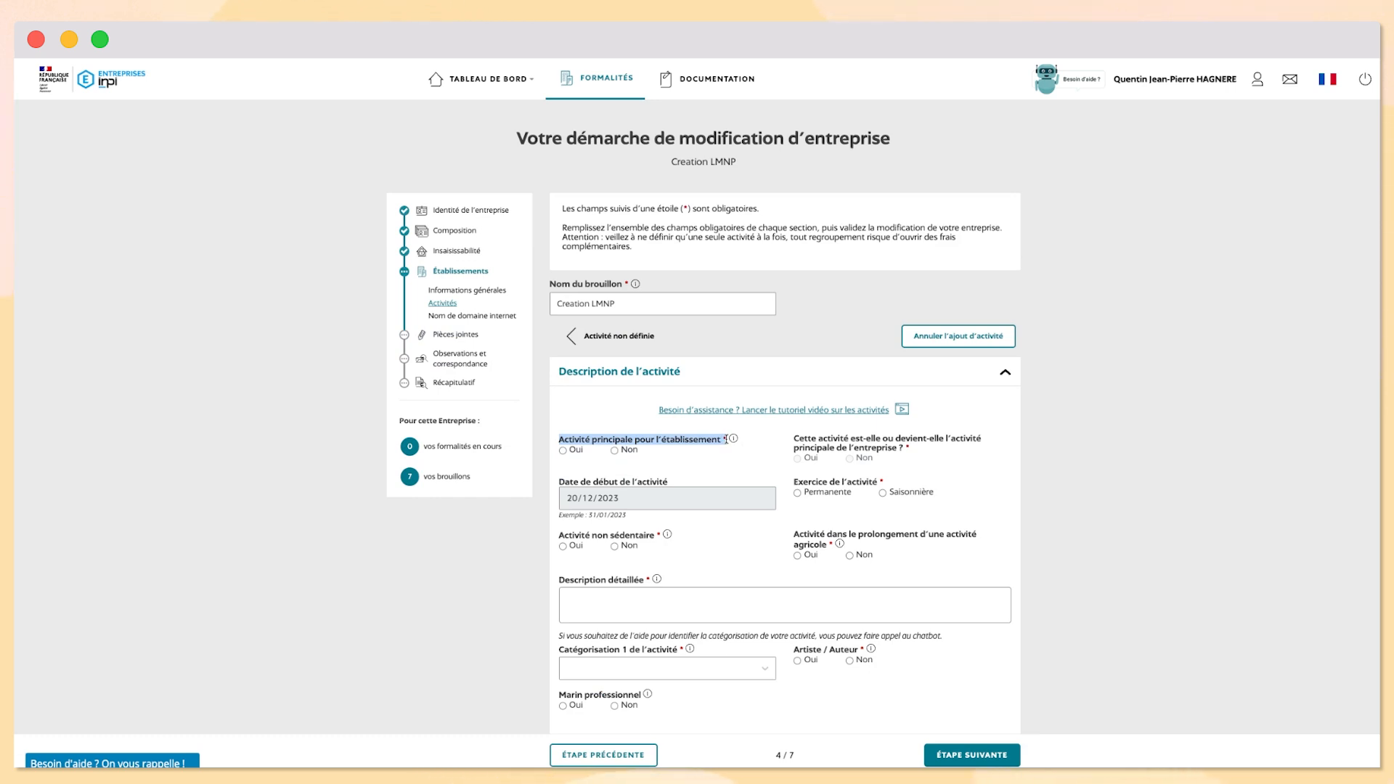
pyautogui.click(563, 450)
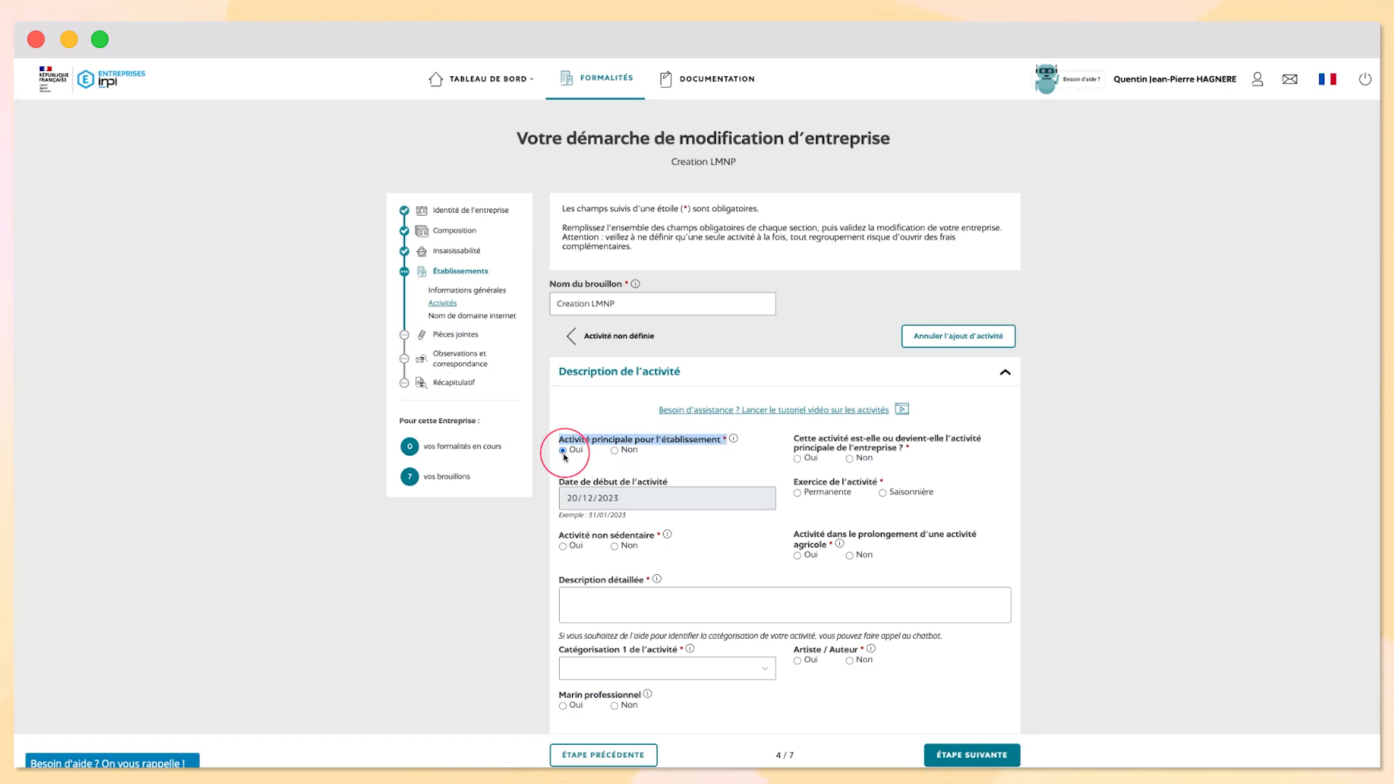
pyautogui.click(686, 439)
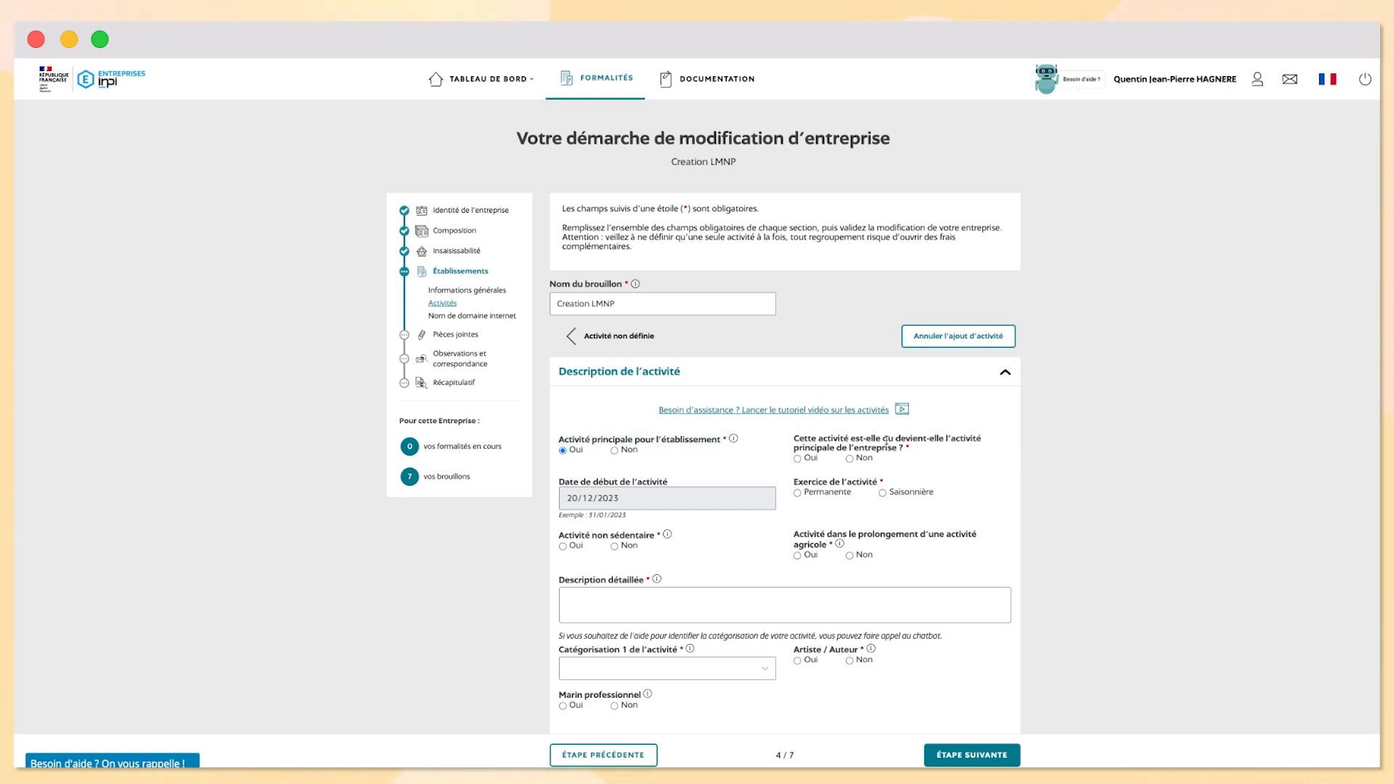
pyautogui.click(849, 457)
# Mark the activity permanent and sedentary, and begin the description 'Location meub'
pyautogui.scroll(-3, 816, 397)
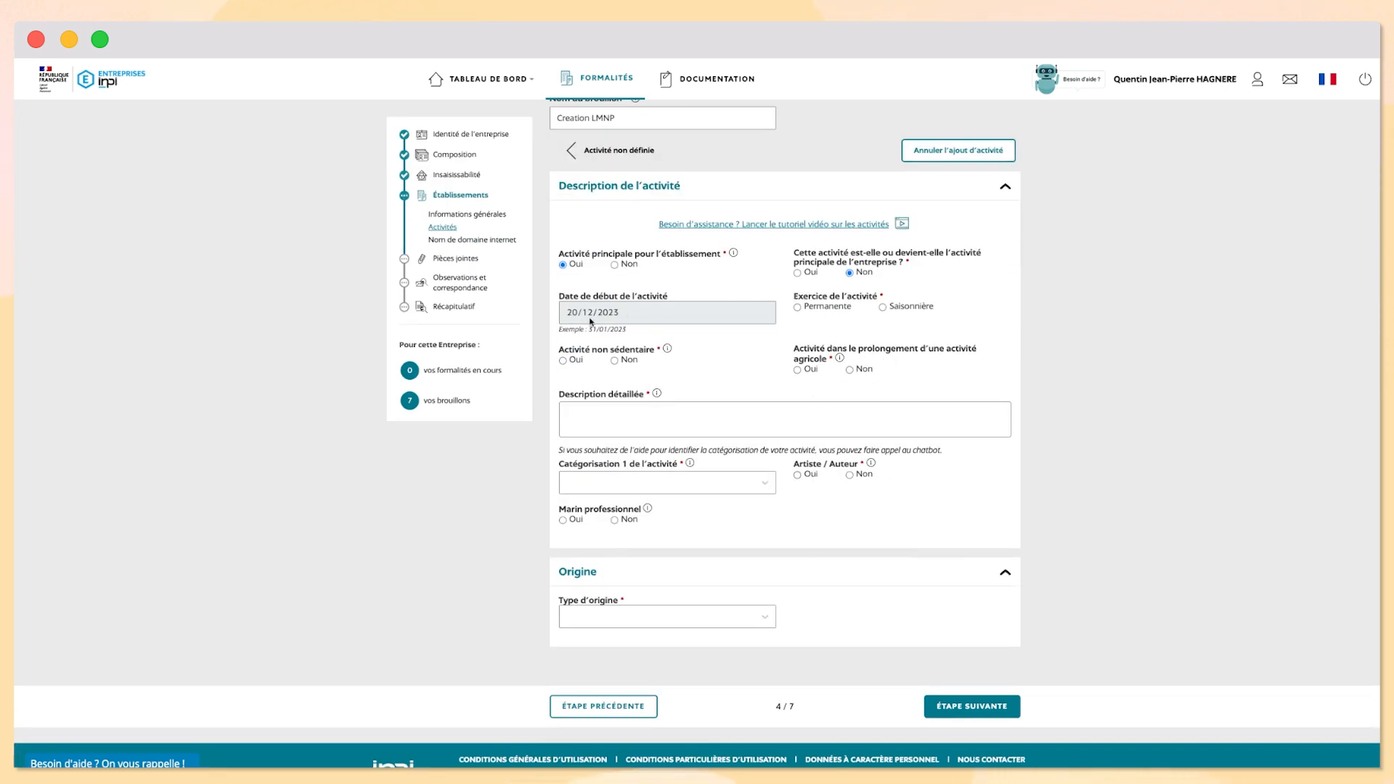
pyautogui.scroll(1, 785, 354)
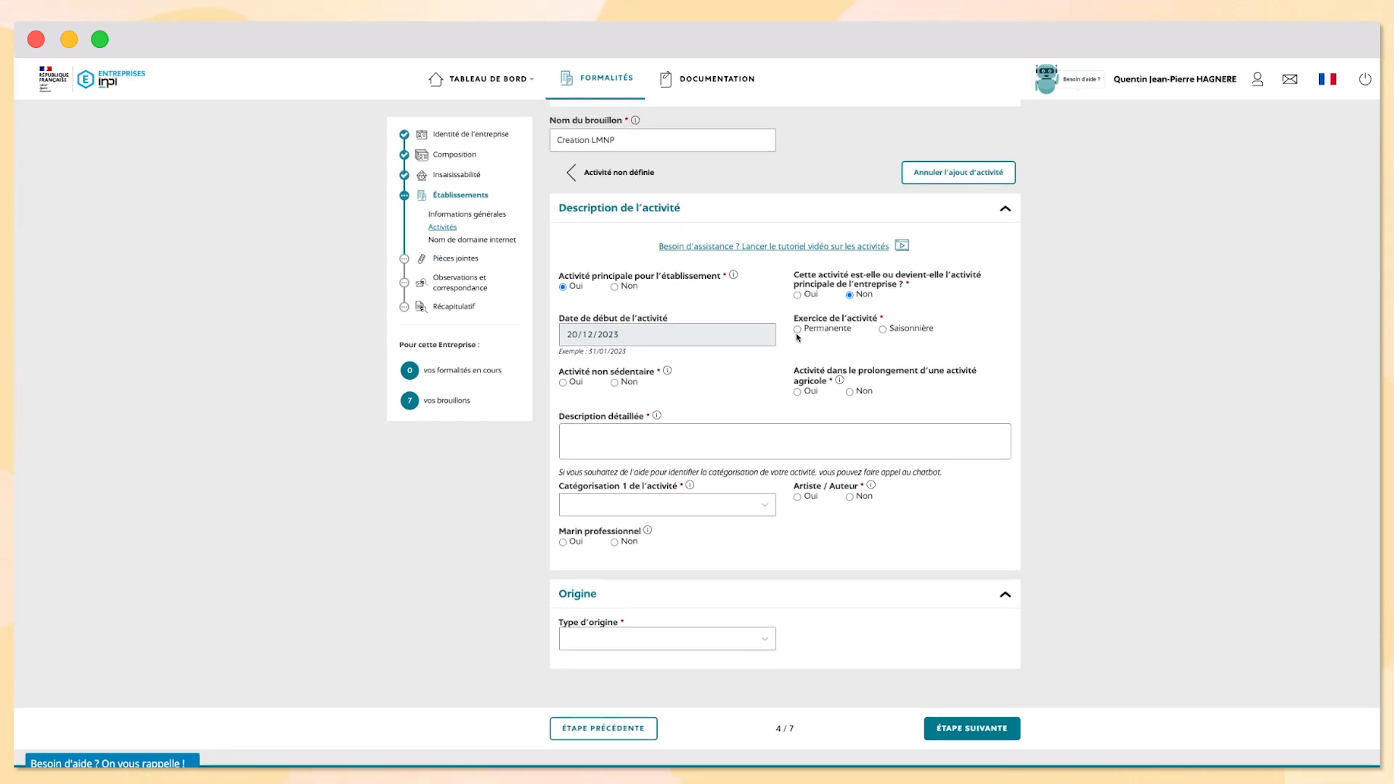
pyautogui.scroll(3, 796, 334)
pyautogui.click(796, 429)
pyautogui.scroll(-2, 796, 436)
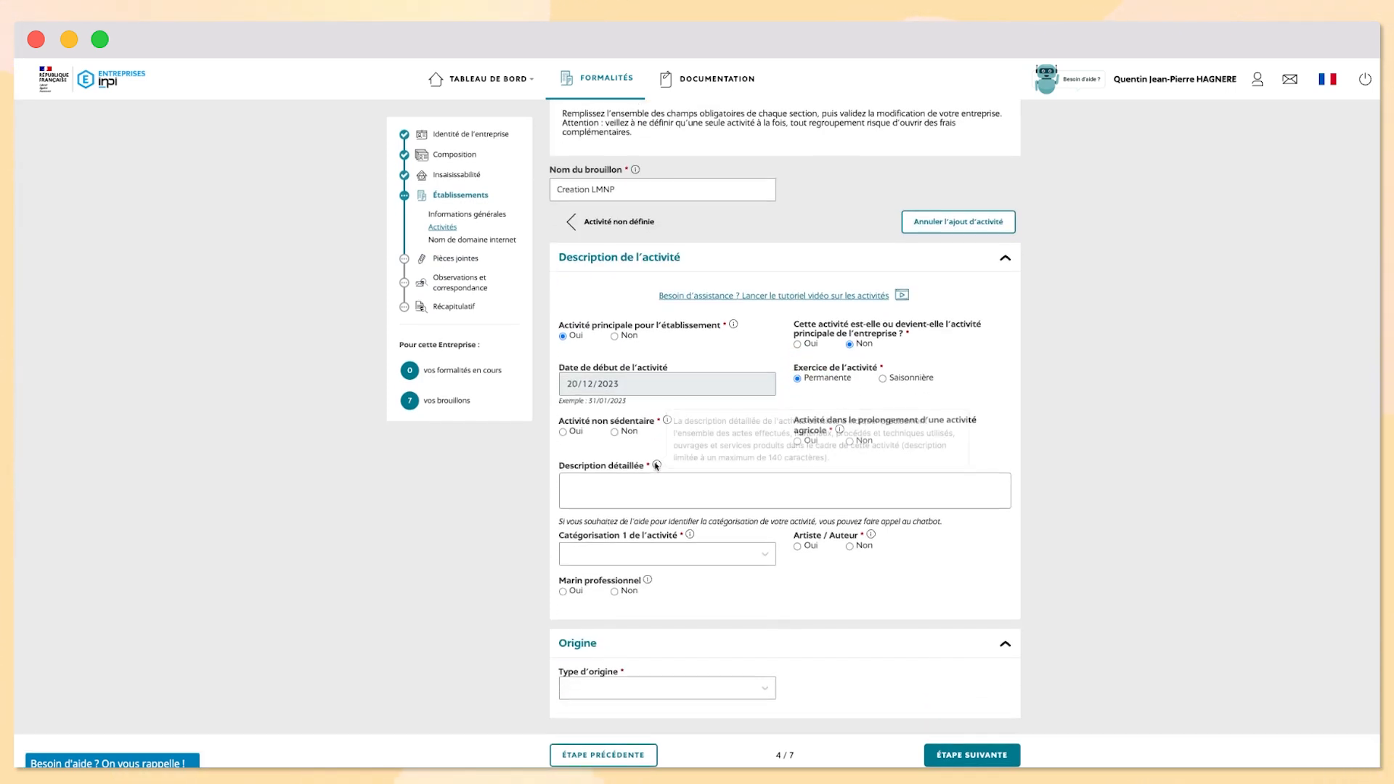
pyautogui.click(615, 432)
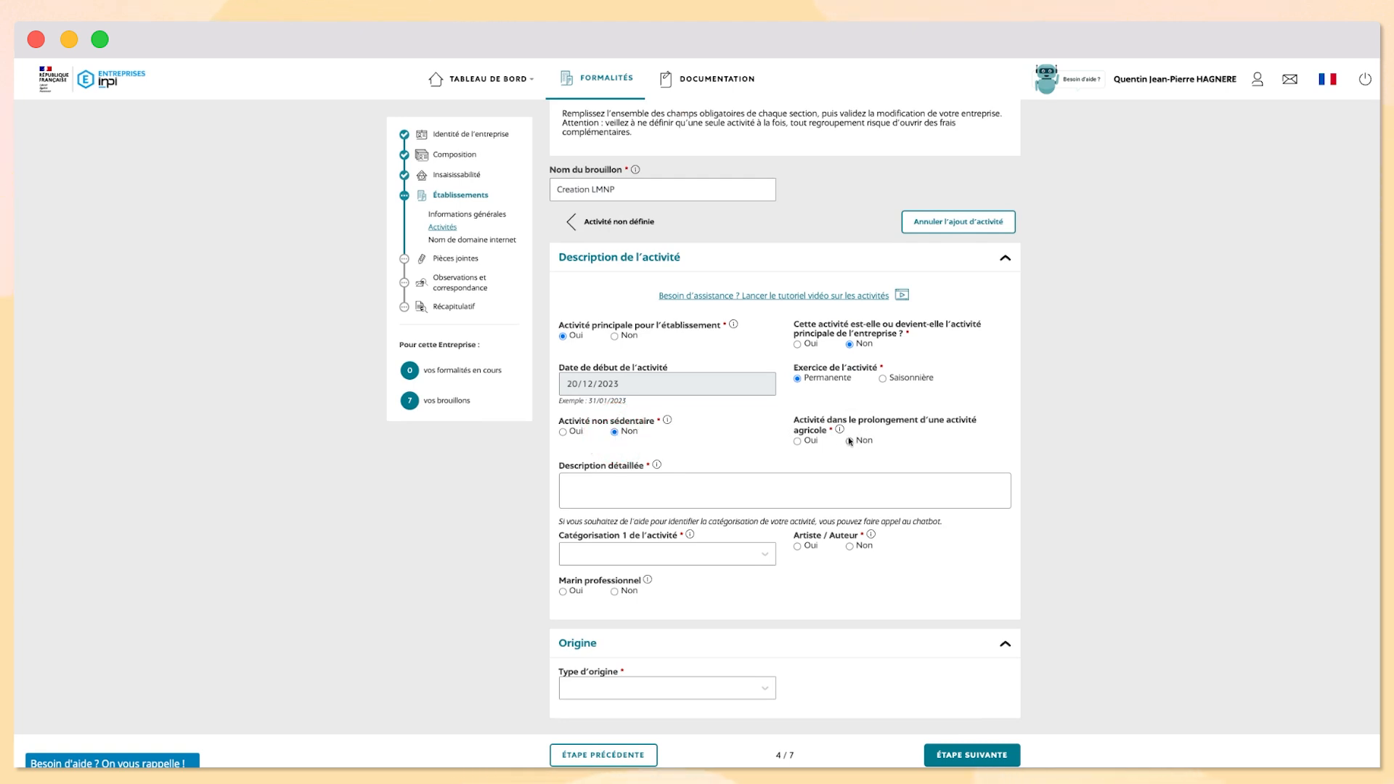
pyautogui.click(657, 483)
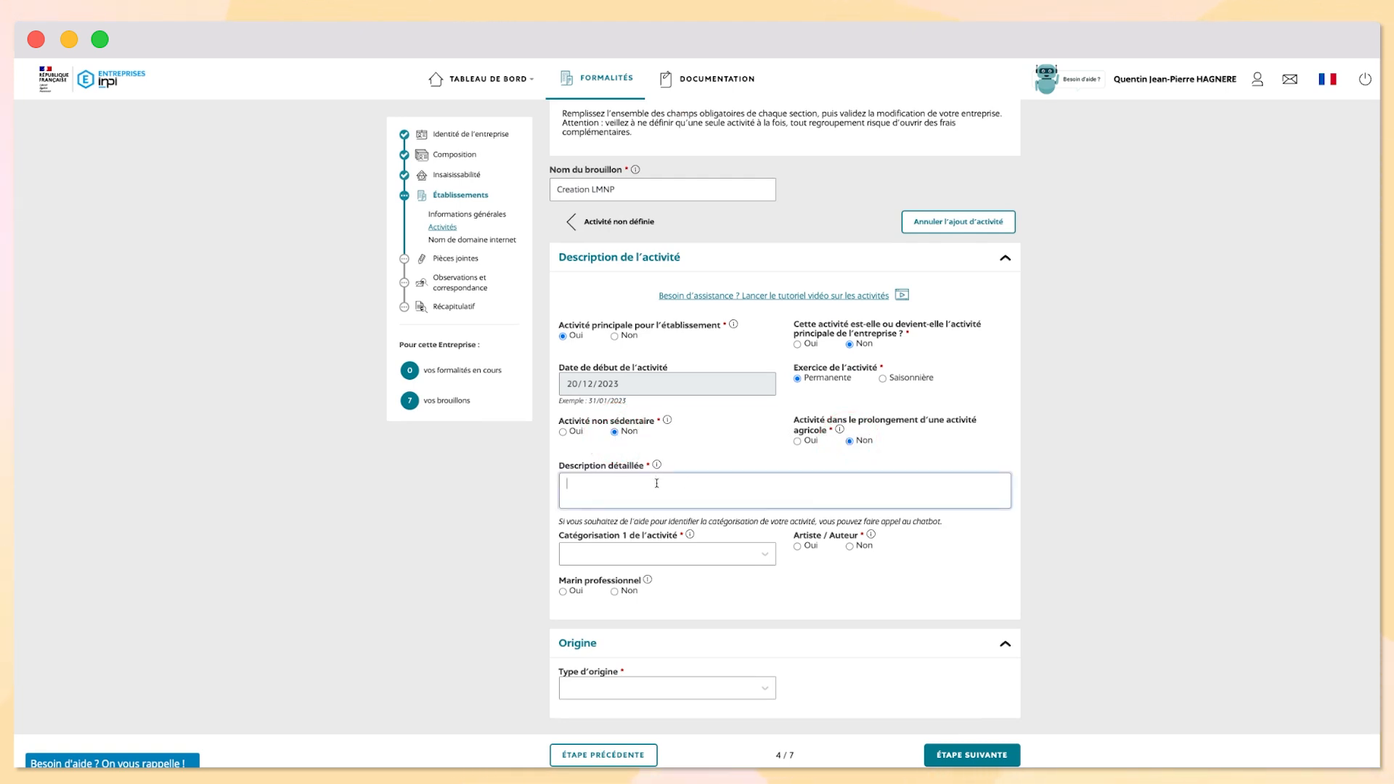
pyautogui.write('Location meub')
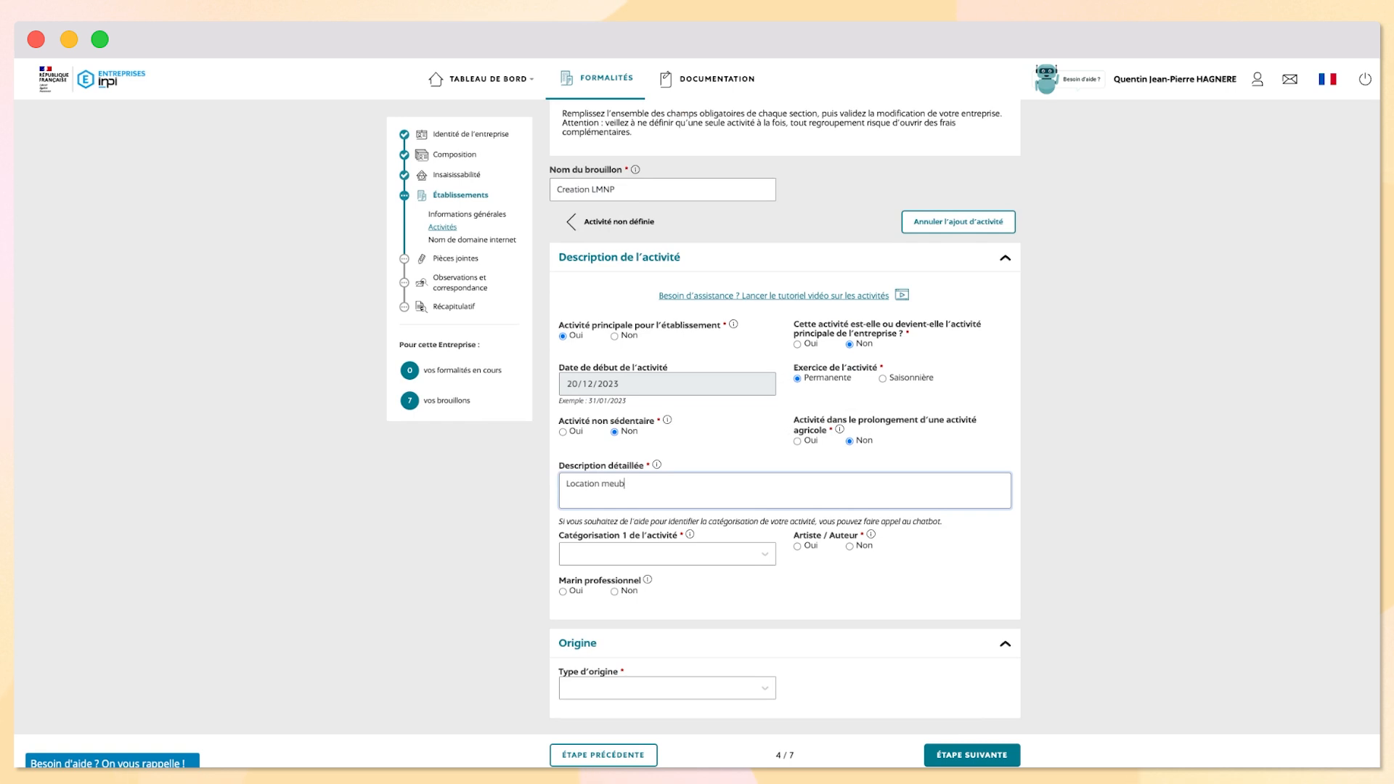
# Categorise it as Activités de services › Location › Location de biens immobiliers › Loueur en meublé non professionnel
pyautogui.click(719, 555)
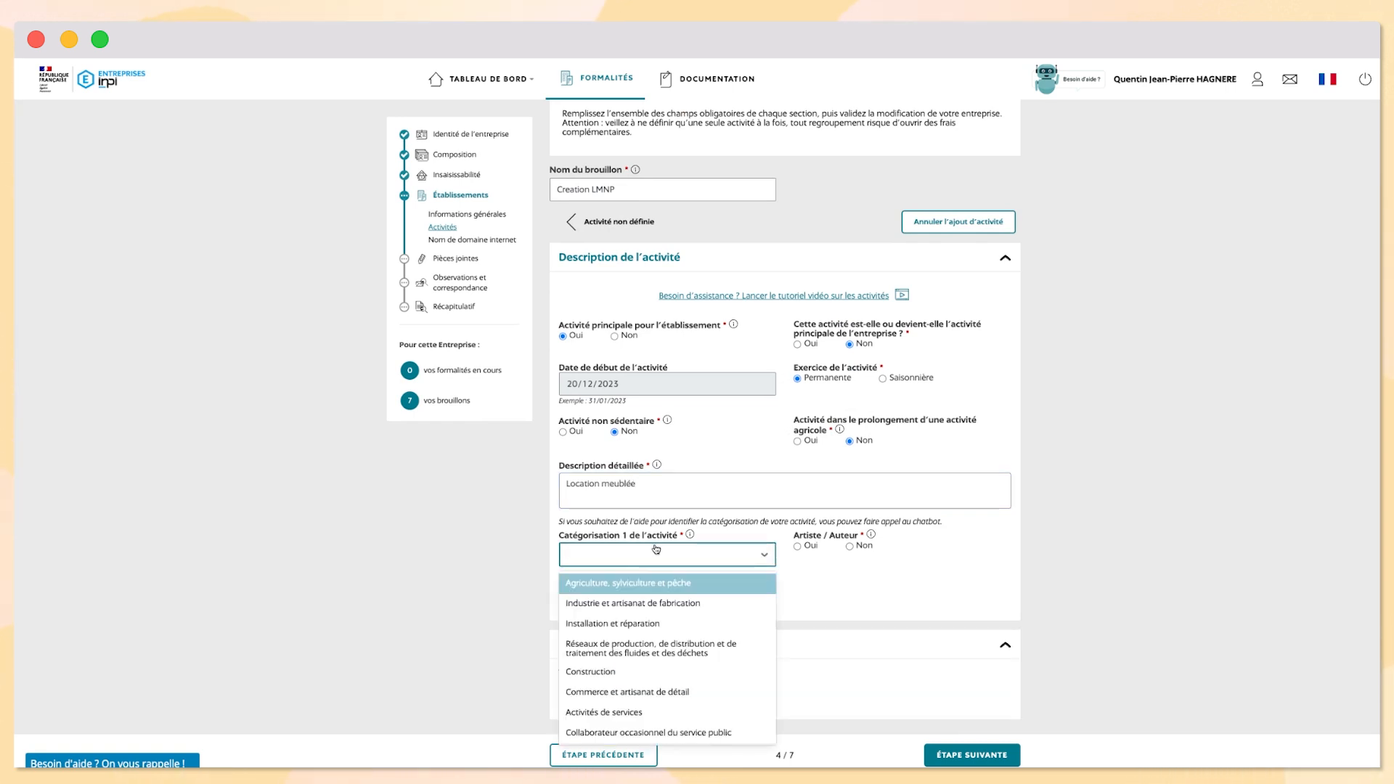
pyautogui.scroll(-2, 654, 581)
pyautogui.click(603, 656)
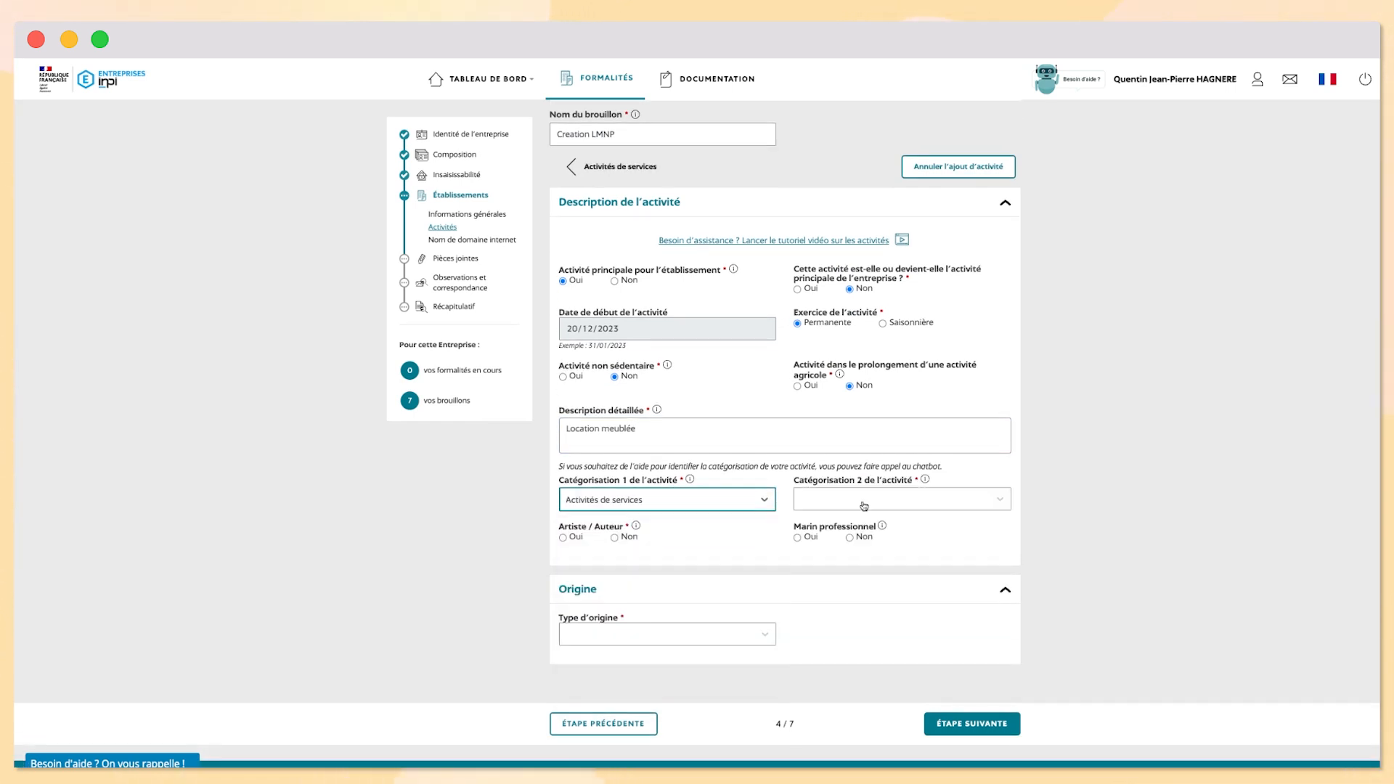
pyautogui.click(900, 499)
pyautogui.click(834, 637)
pyautogui.click(709, 544)
pyautogui.click(667, 575)
pyautogui.click(827, 545)
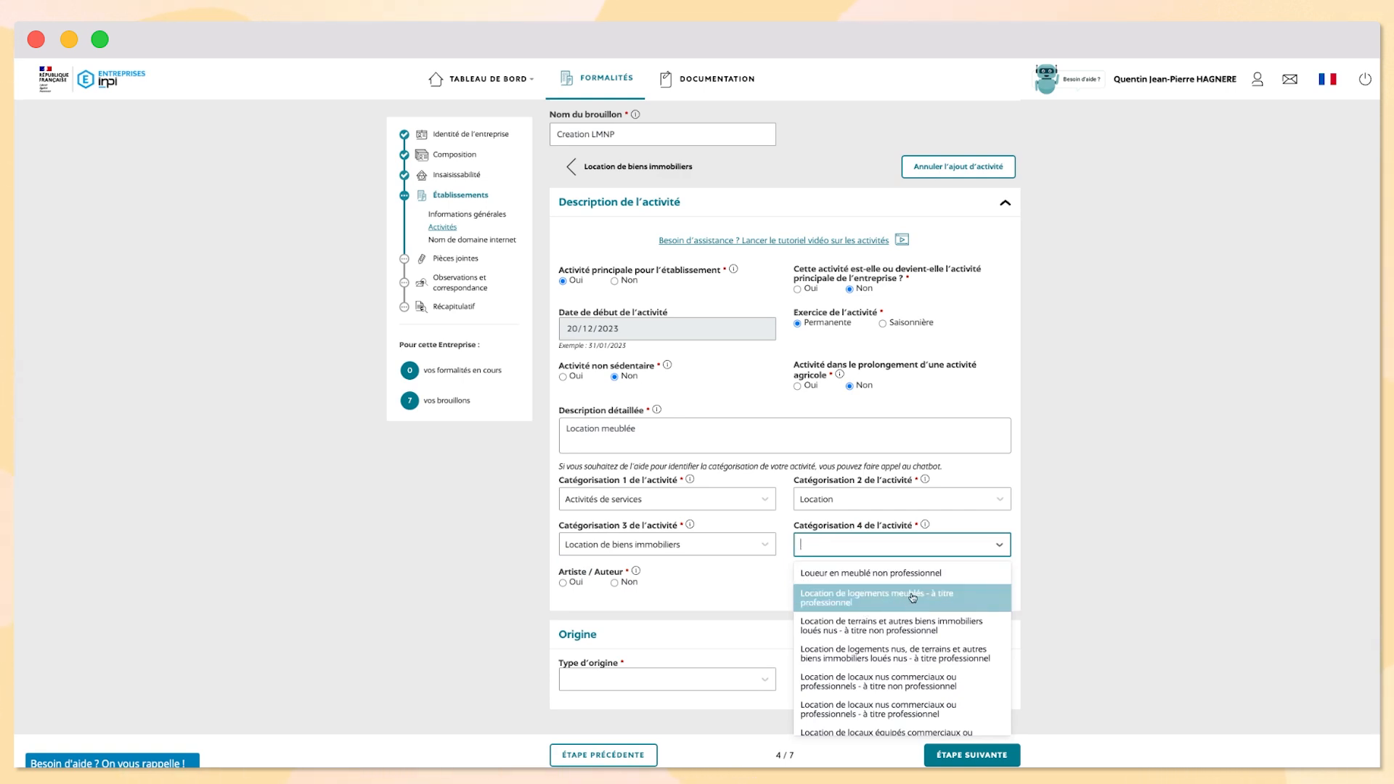
pyautogui.click(936, 573)
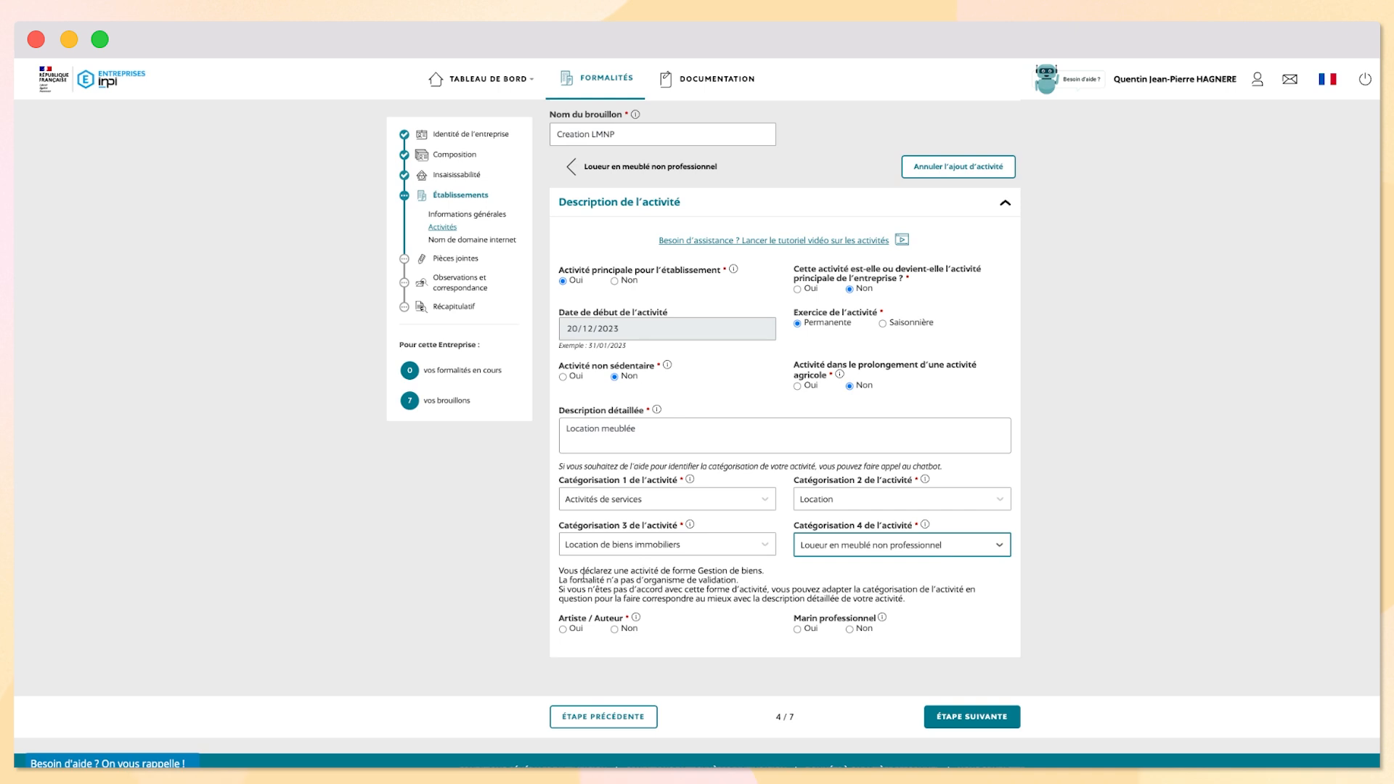
# Answer Non to artist/author and professional seafarer, and save the activity
pyautogui.scroll(-1, 938, 558)
pyautogui.click(614, 593)
pyautogui.click(849, 593)
pyautogui.click(966, 689)
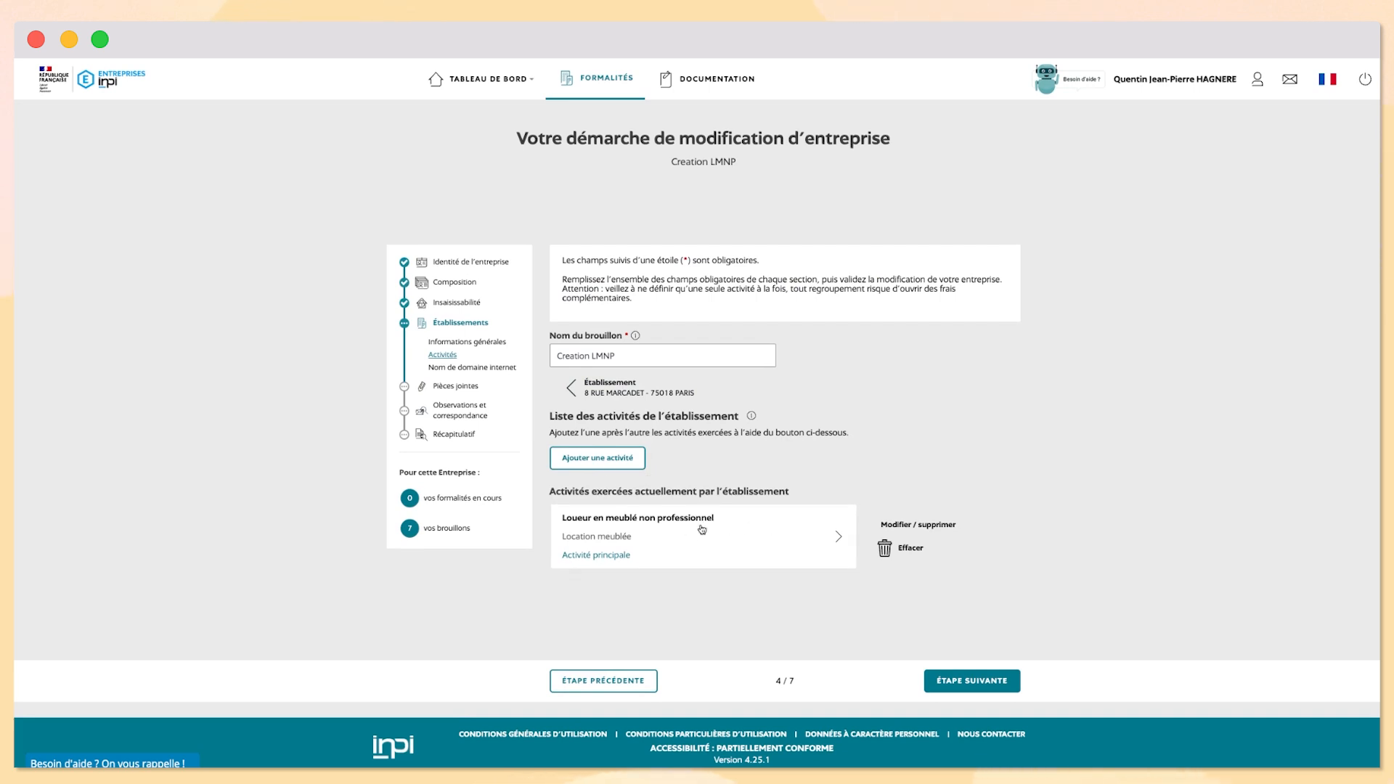
# Advance past the domain name and establishments sub-steps and validate the attachments
pyautogui.click(943, 683)
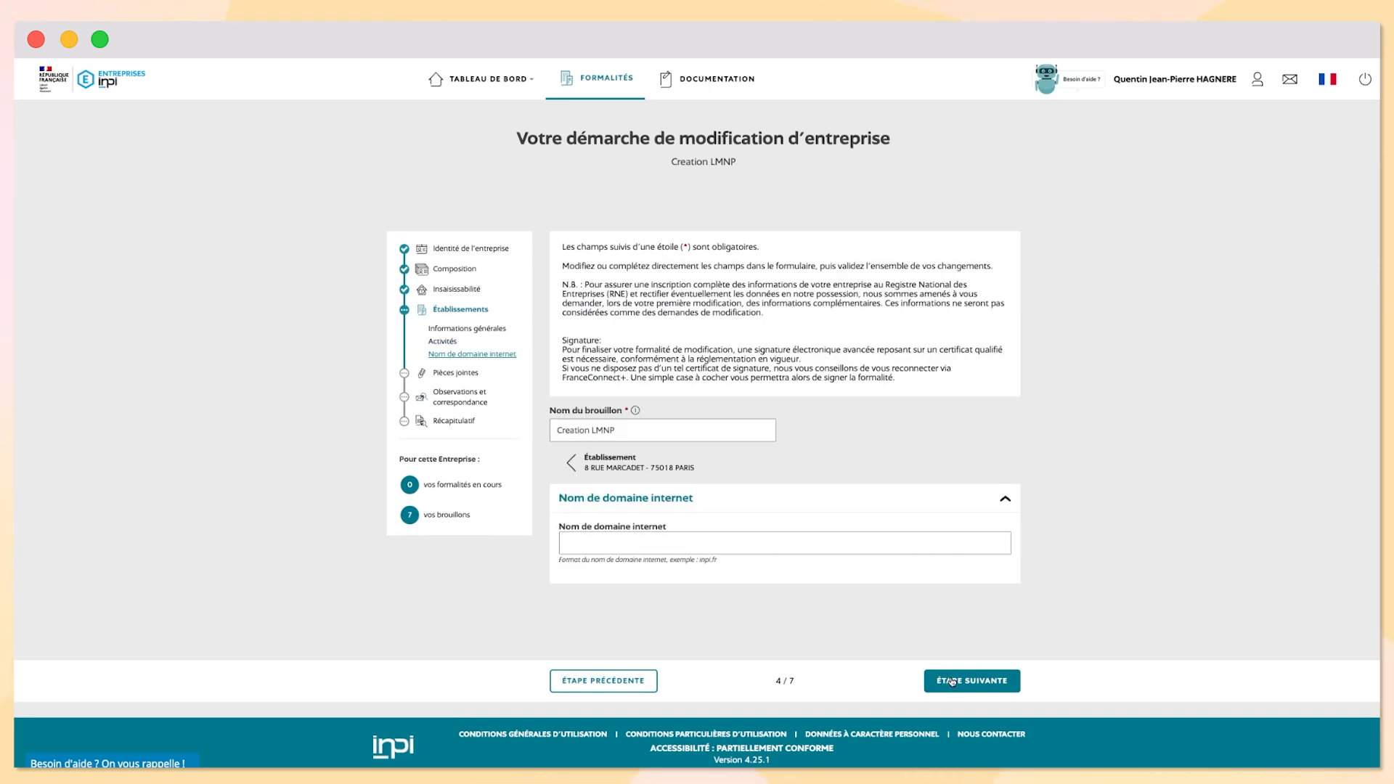
pyautogui.click(951, 682)
pyautogui.scroll(-3, 649, 607)
pyautogui.click(597, 625)
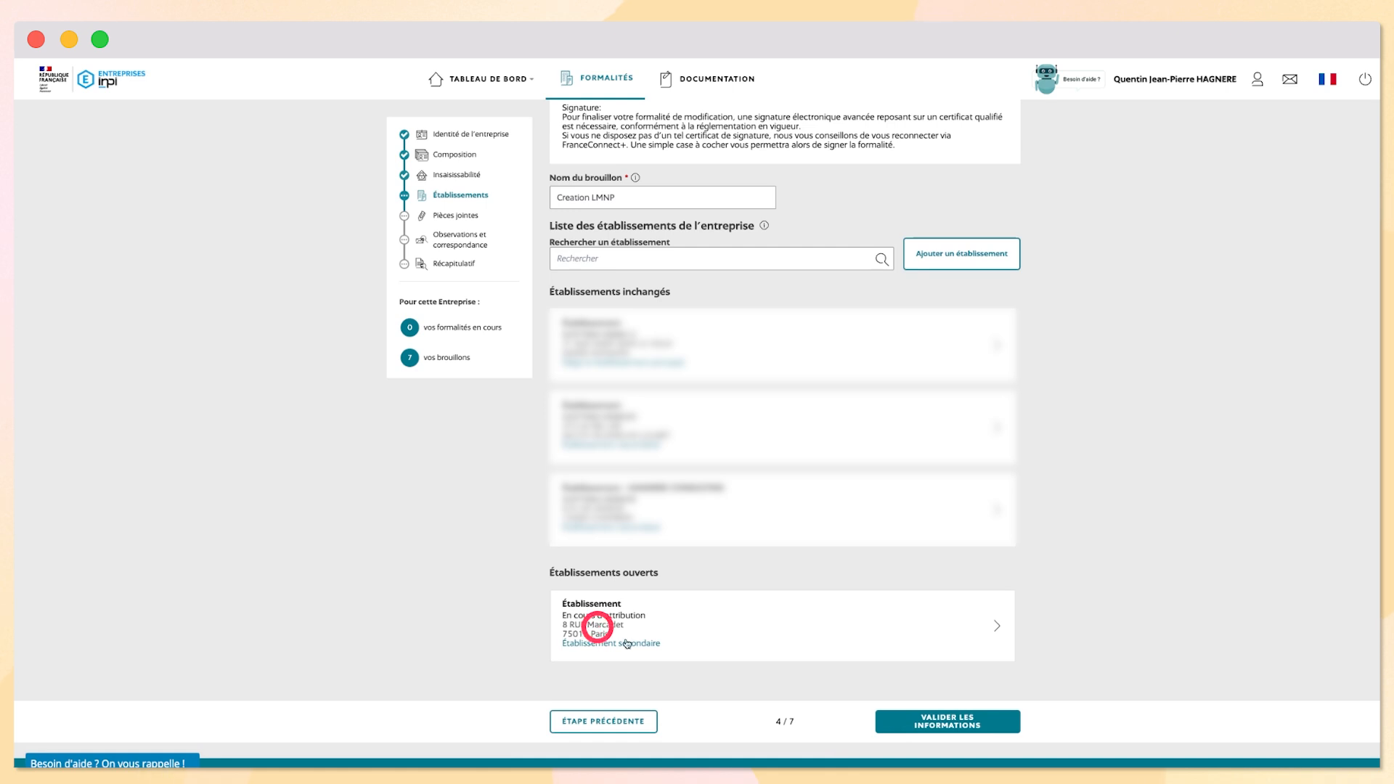
pyautogui.click(944, 721)
pyautogui.scroll(-2, 907, 654)
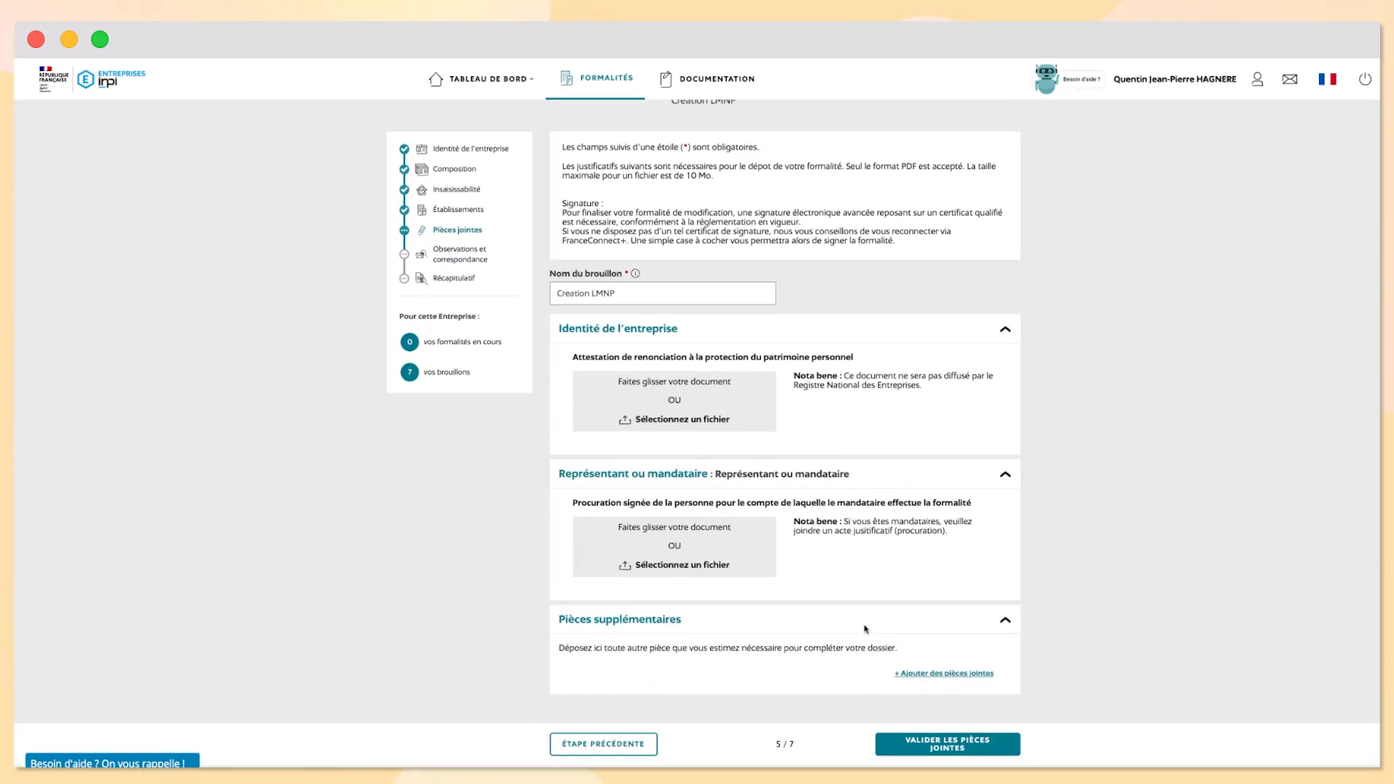
pyautogui.click(947, 755)
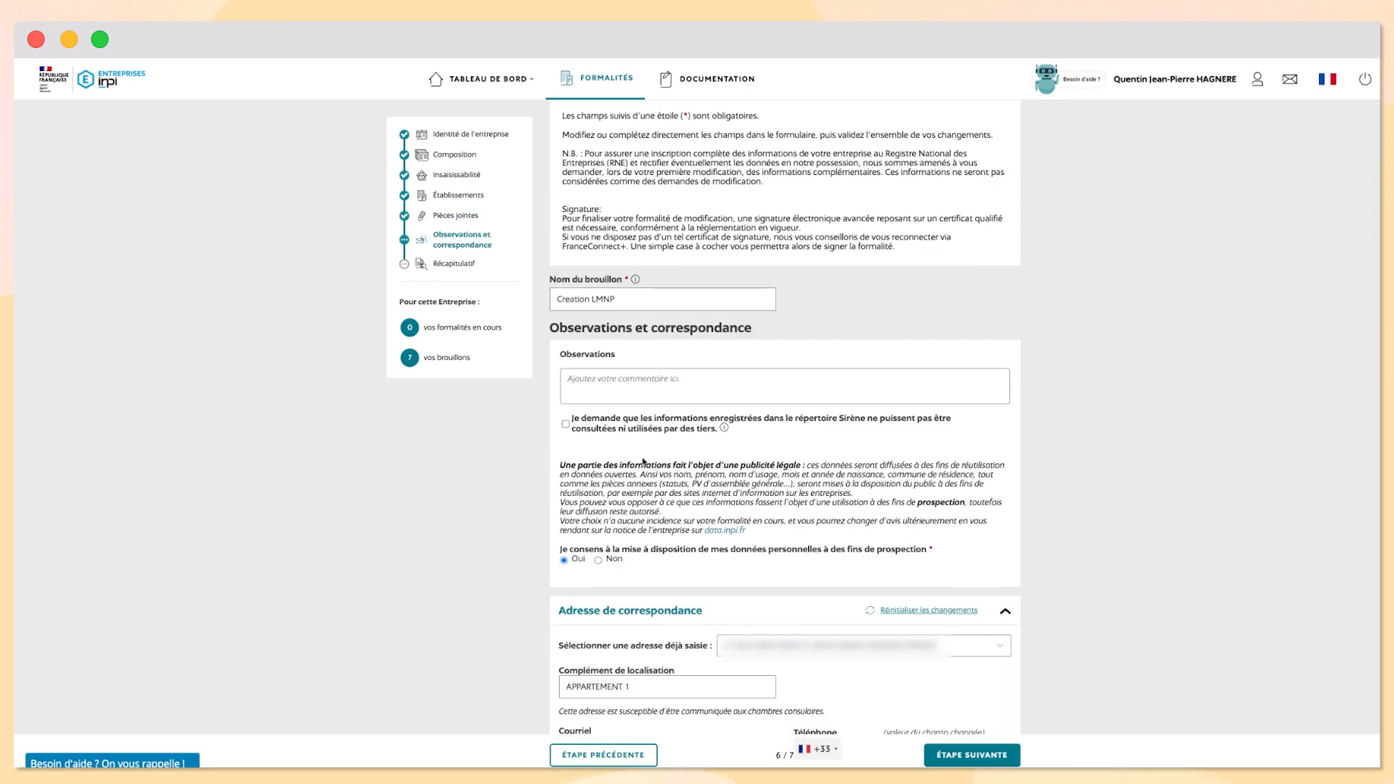
# Decline prospecting use, reach the Récapitulatif, and attempt Valider le dossier, revealing missing mandatory fields
pyautogui.scroll(-2, 653, 444)
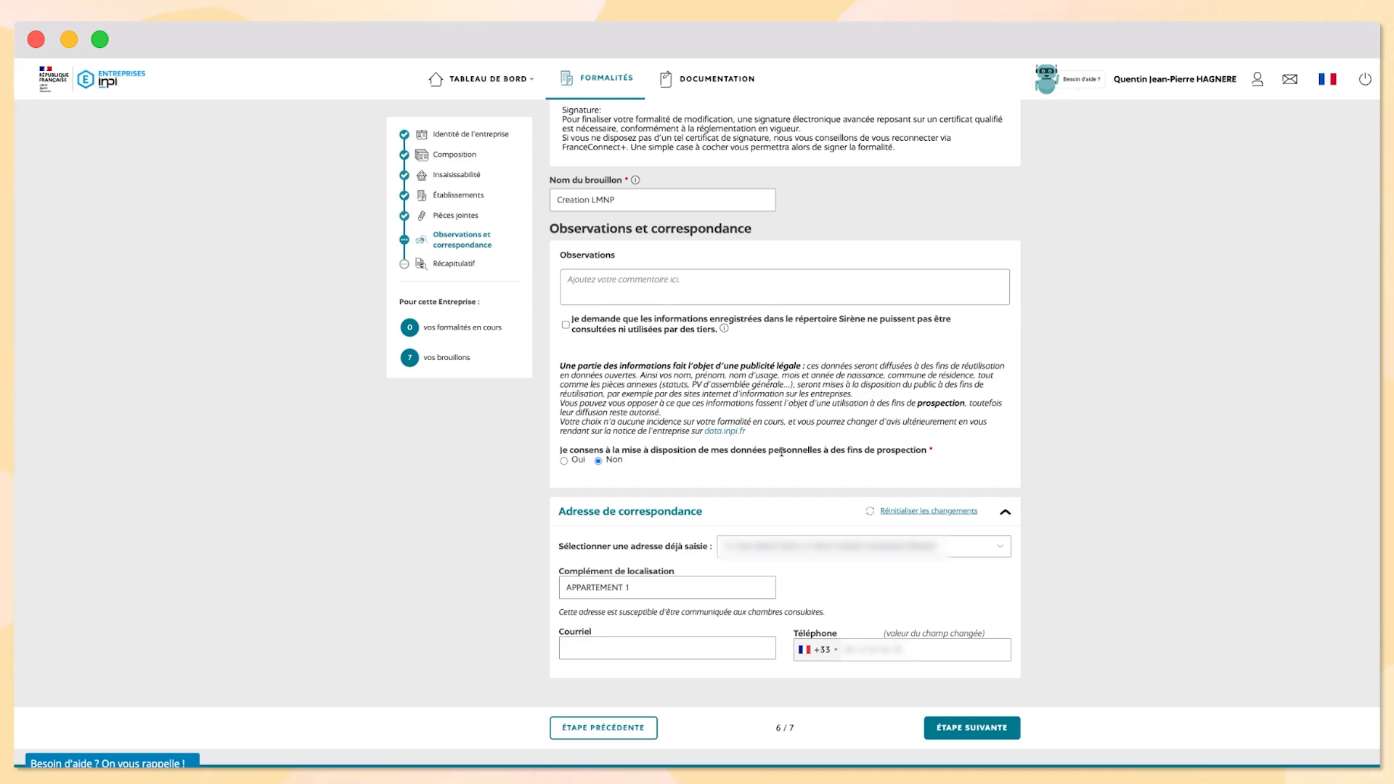
pyautogui.scroll(-2, 619, 396)
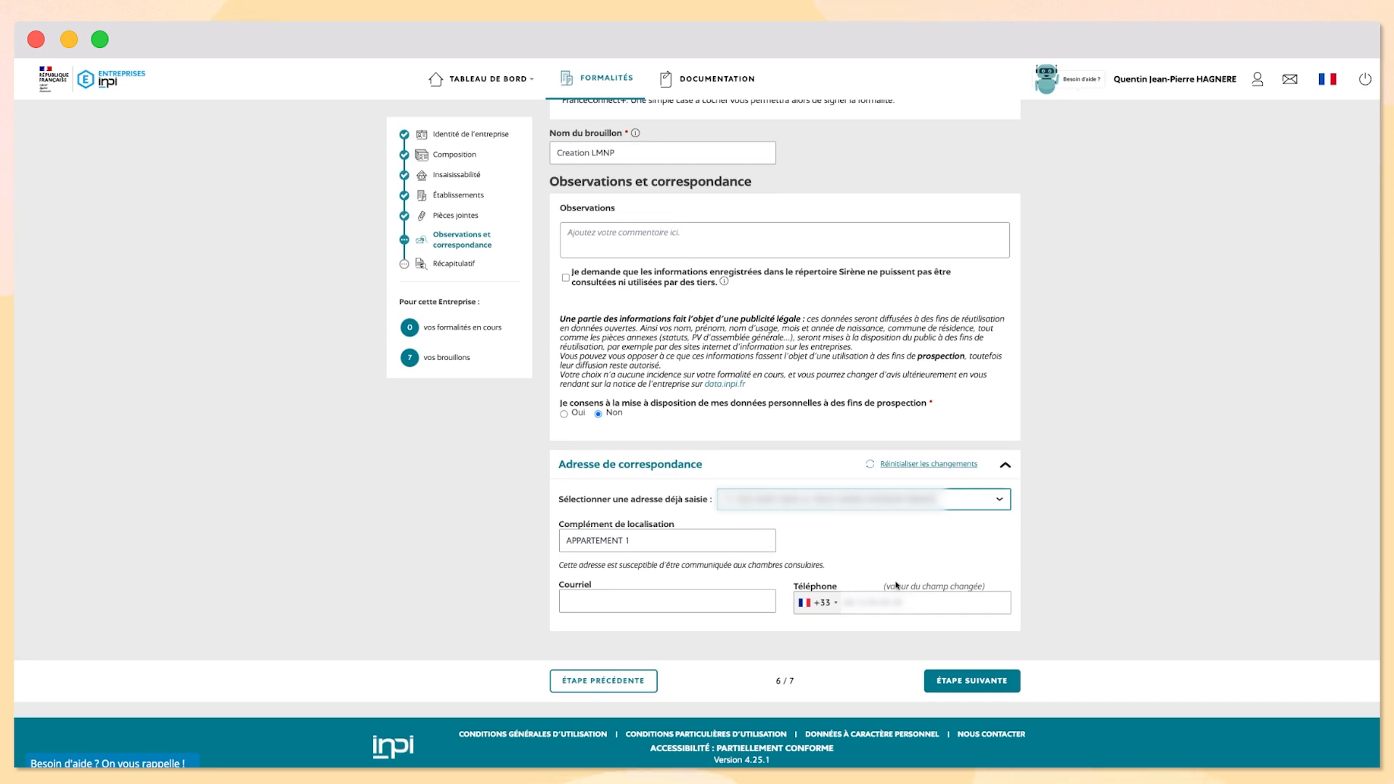
pyautogui.click(975, 680)
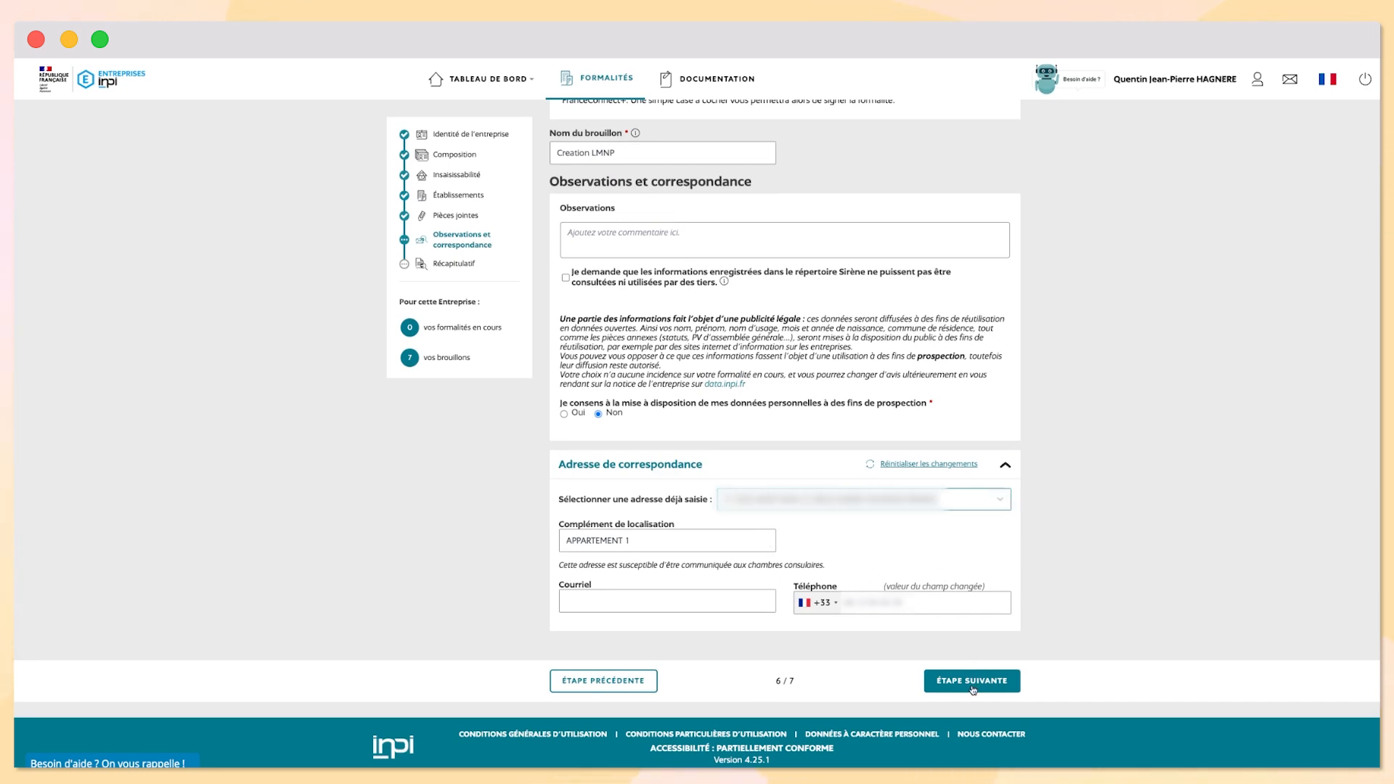
pyautogui.click(970, 685)
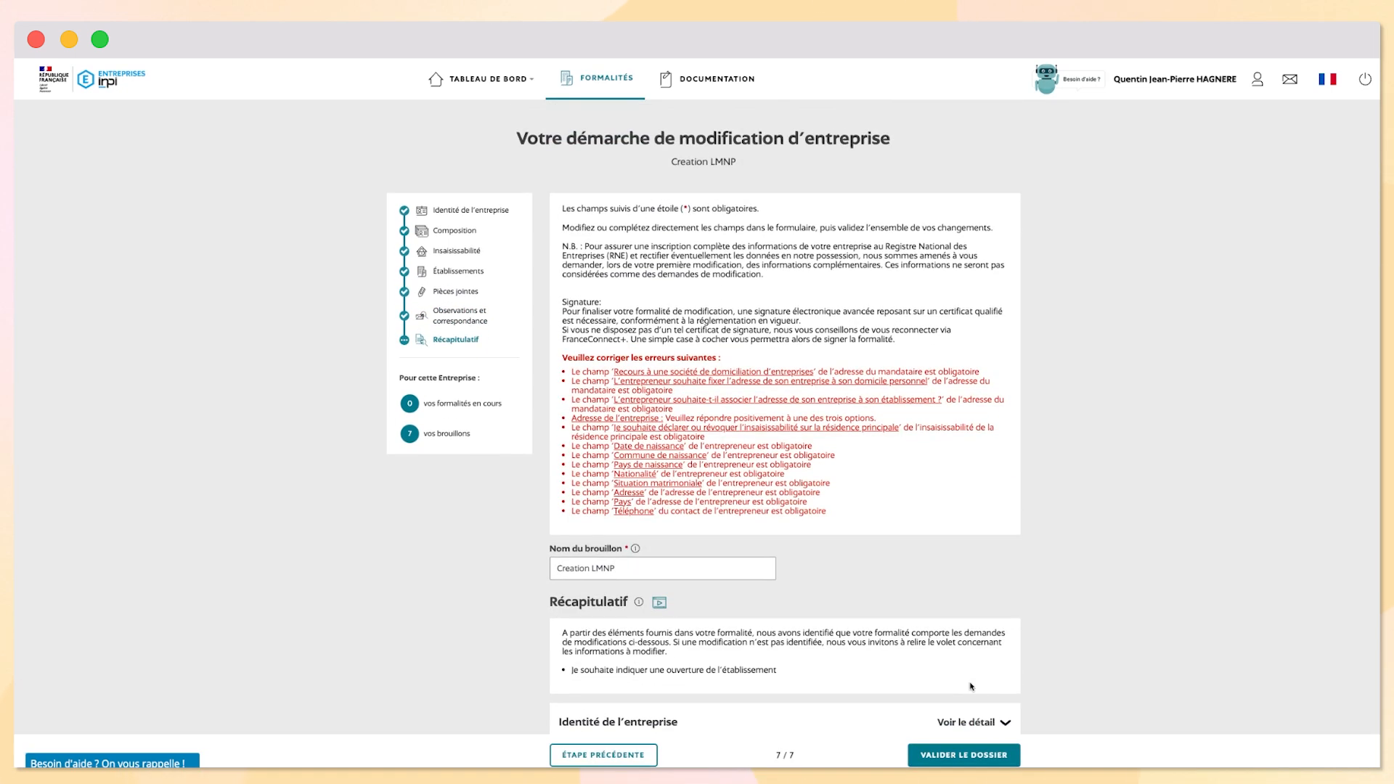
# Review the red error list and follow the domiciliation error link back to step 1/7
pyautogui.scroll(-2, 773, 494)
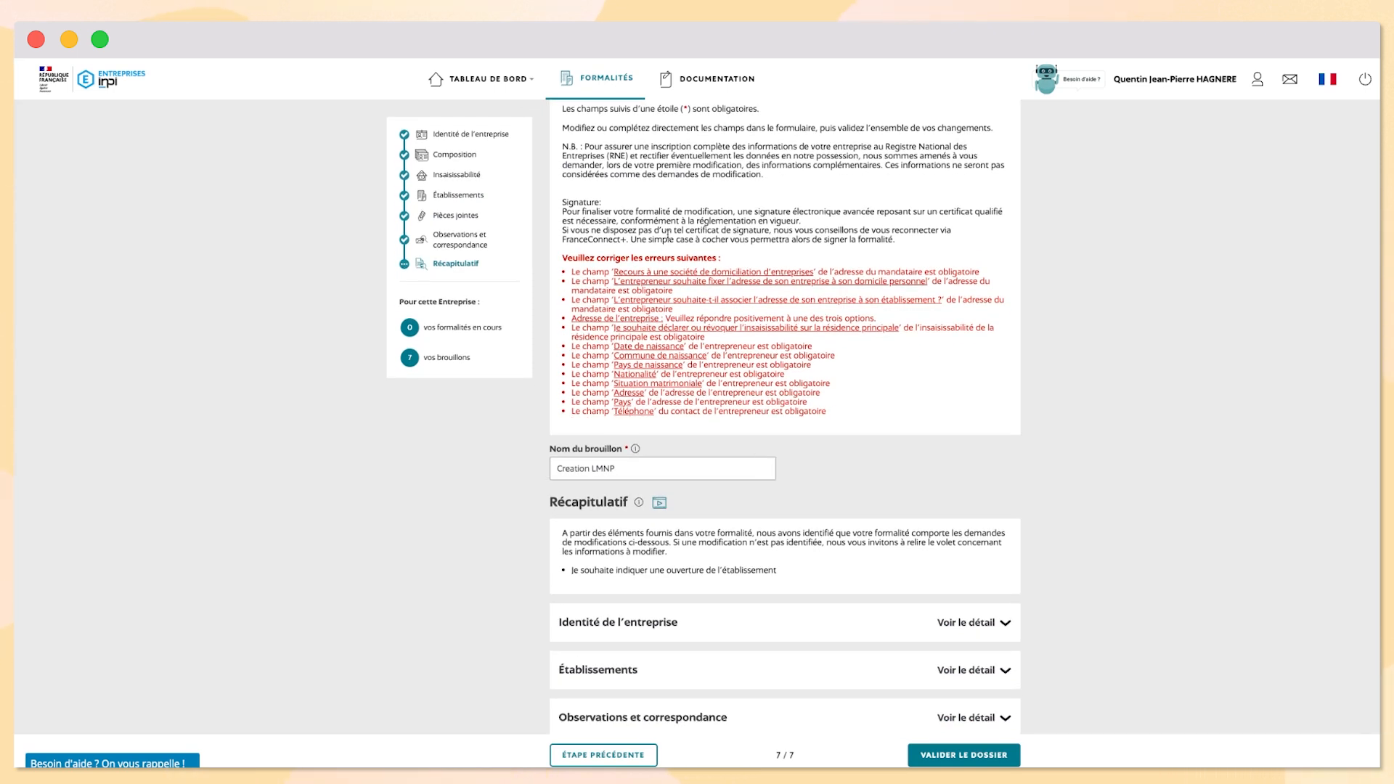
pyautogui.scroll(1, 689, 303)
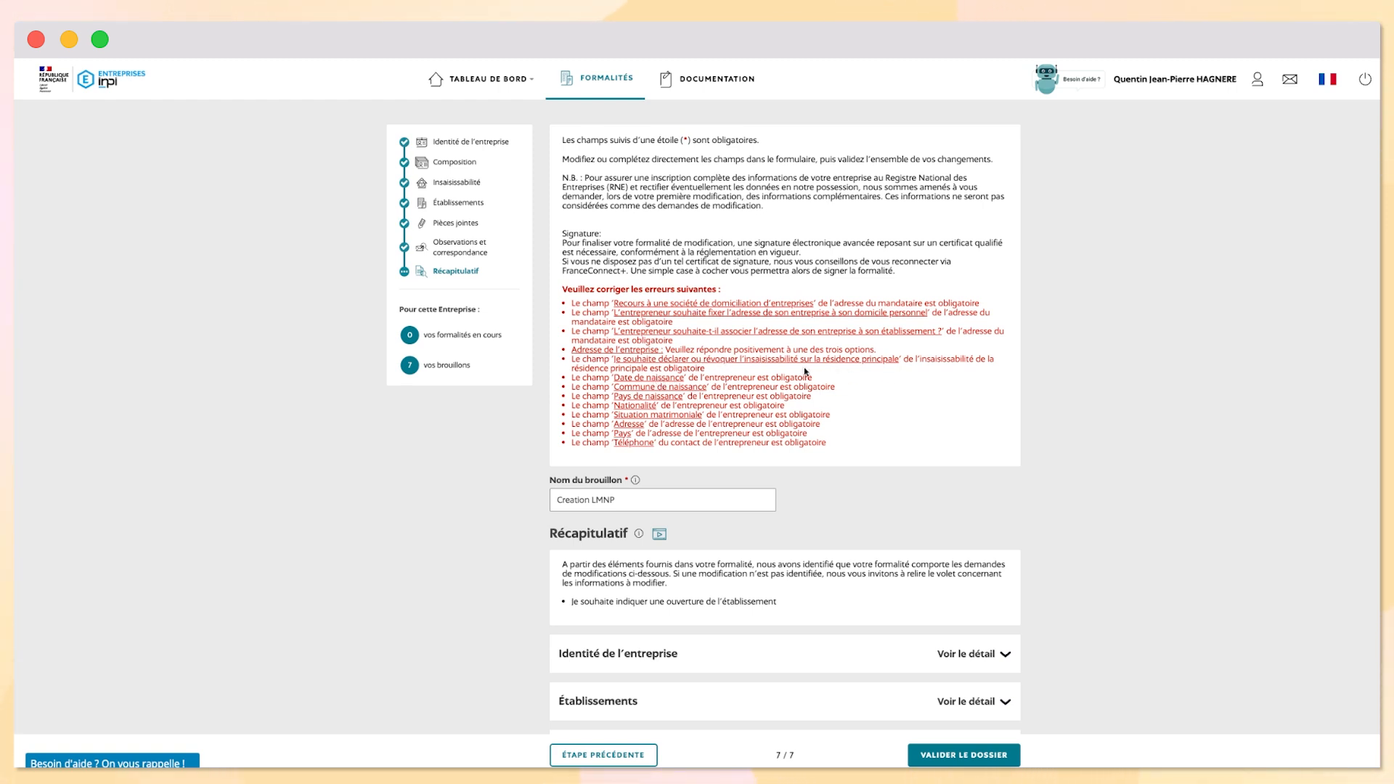
pyautogui.scroll(1, 726, 364)
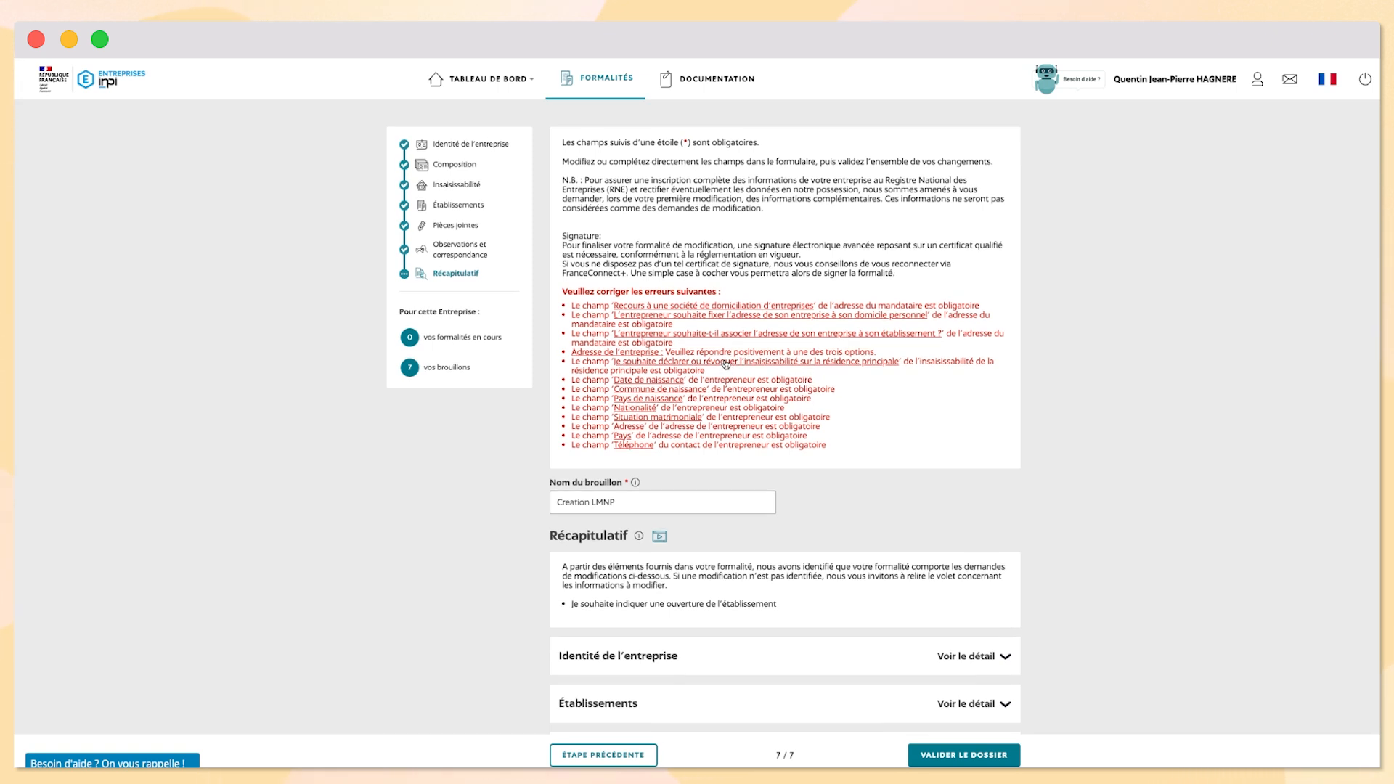
pyautogui.click(694, 308)
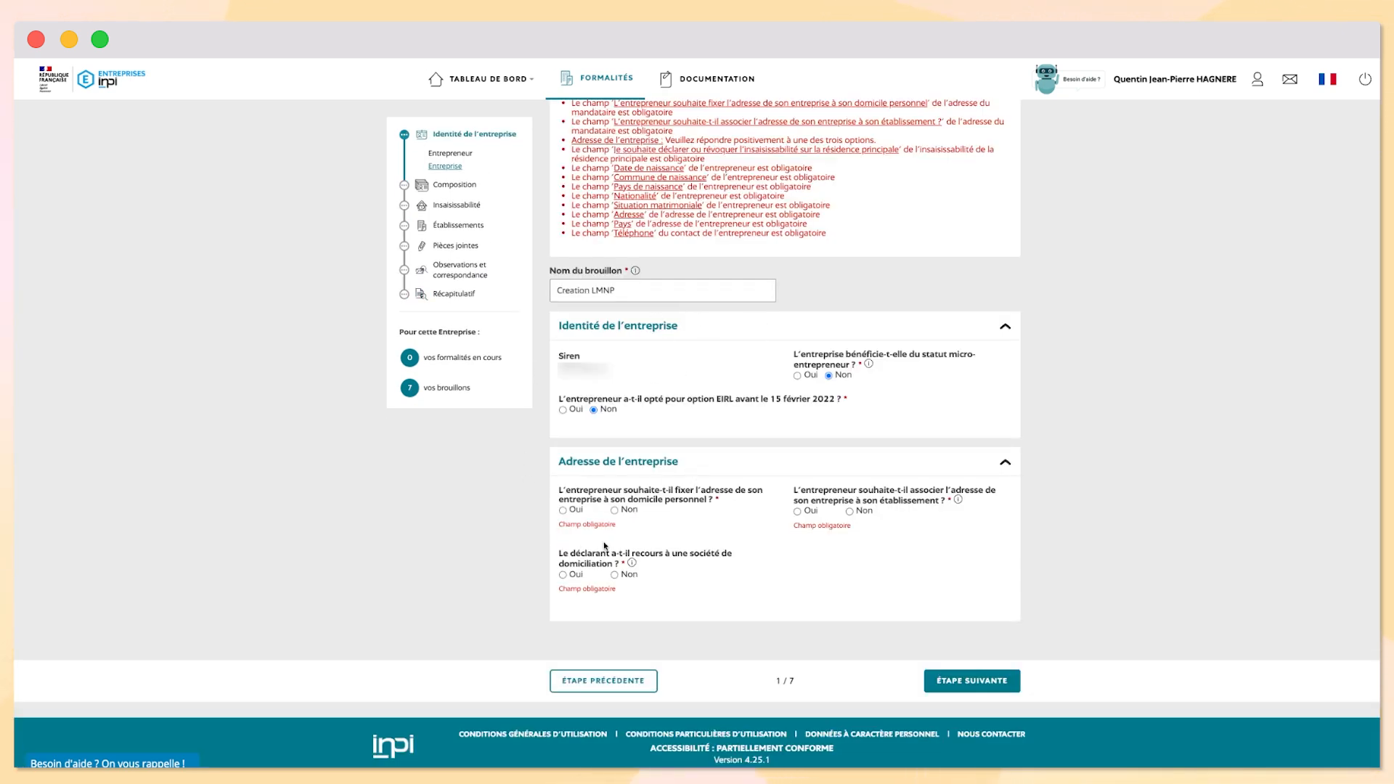
pyautogui.scroll(1, 632, 520)
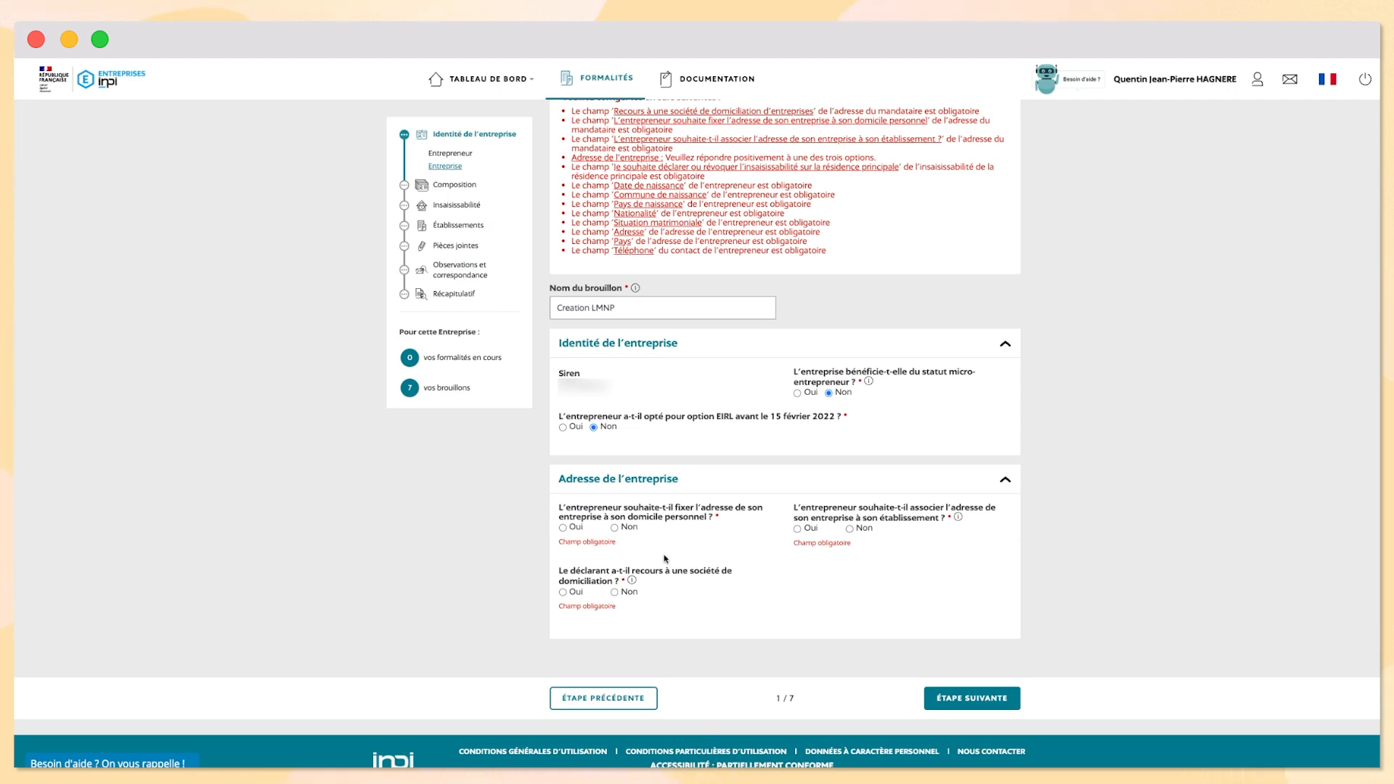
pyautogui.scroll(1, 671, 501)
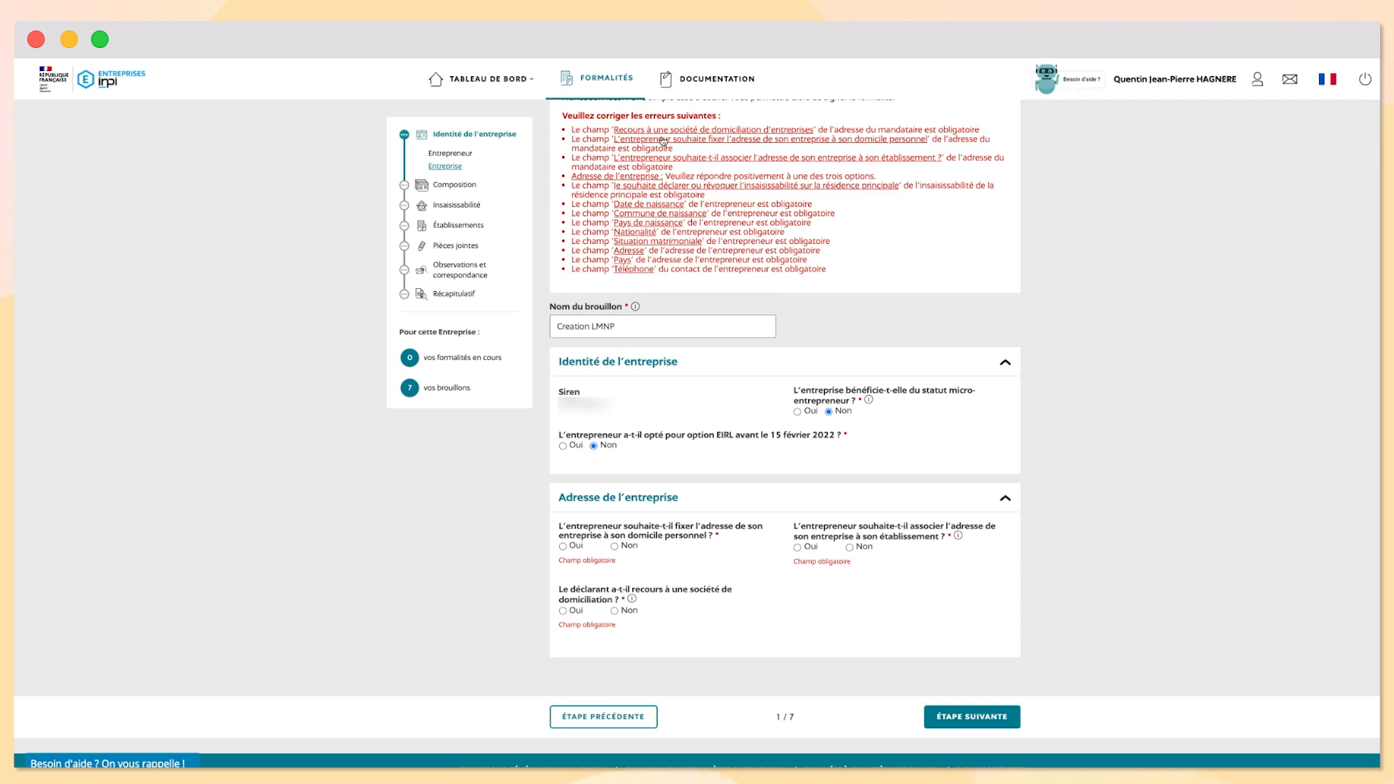
# Revisit the draft's Récapitulatif step, then go to the État d'avancement des formalités dashboard
pyautogui.click(454, 294)
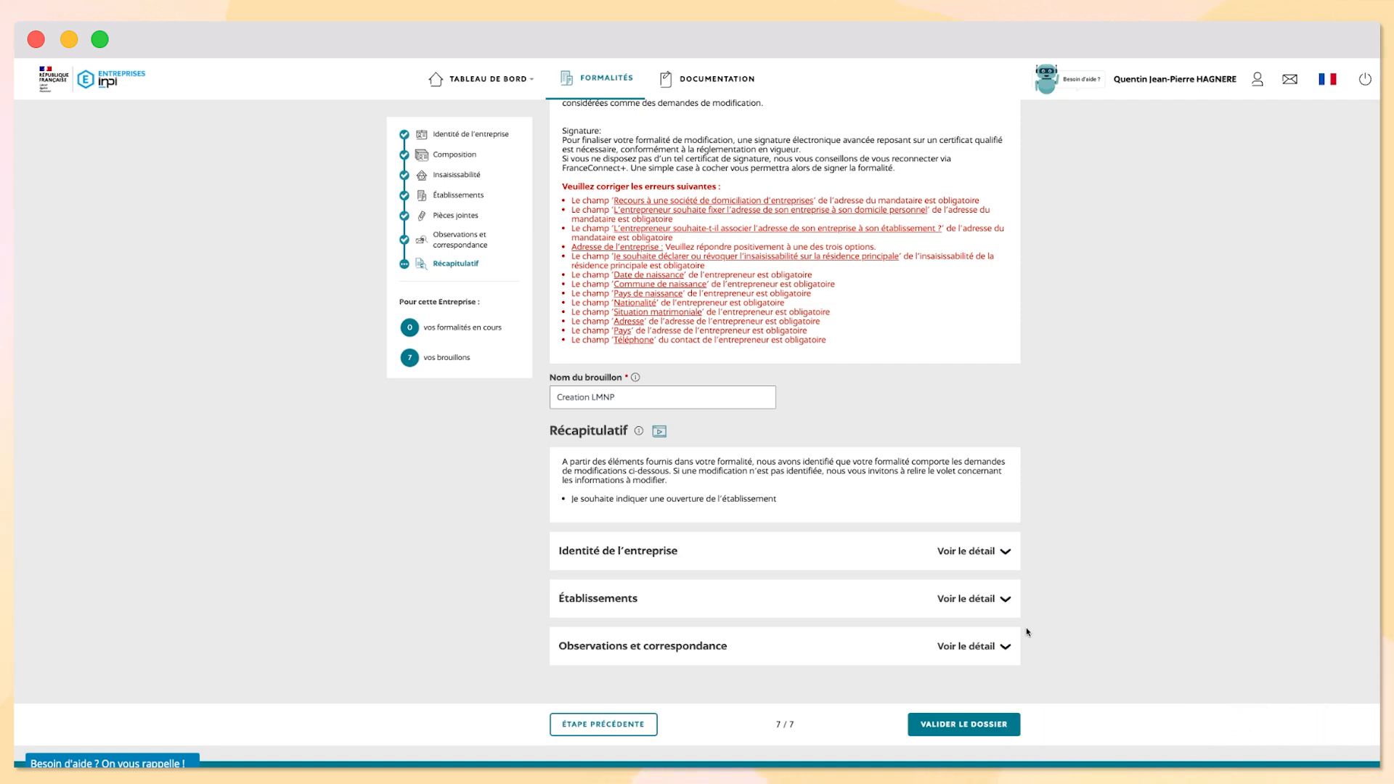
pyautogui.scroll(3, 964, 585)
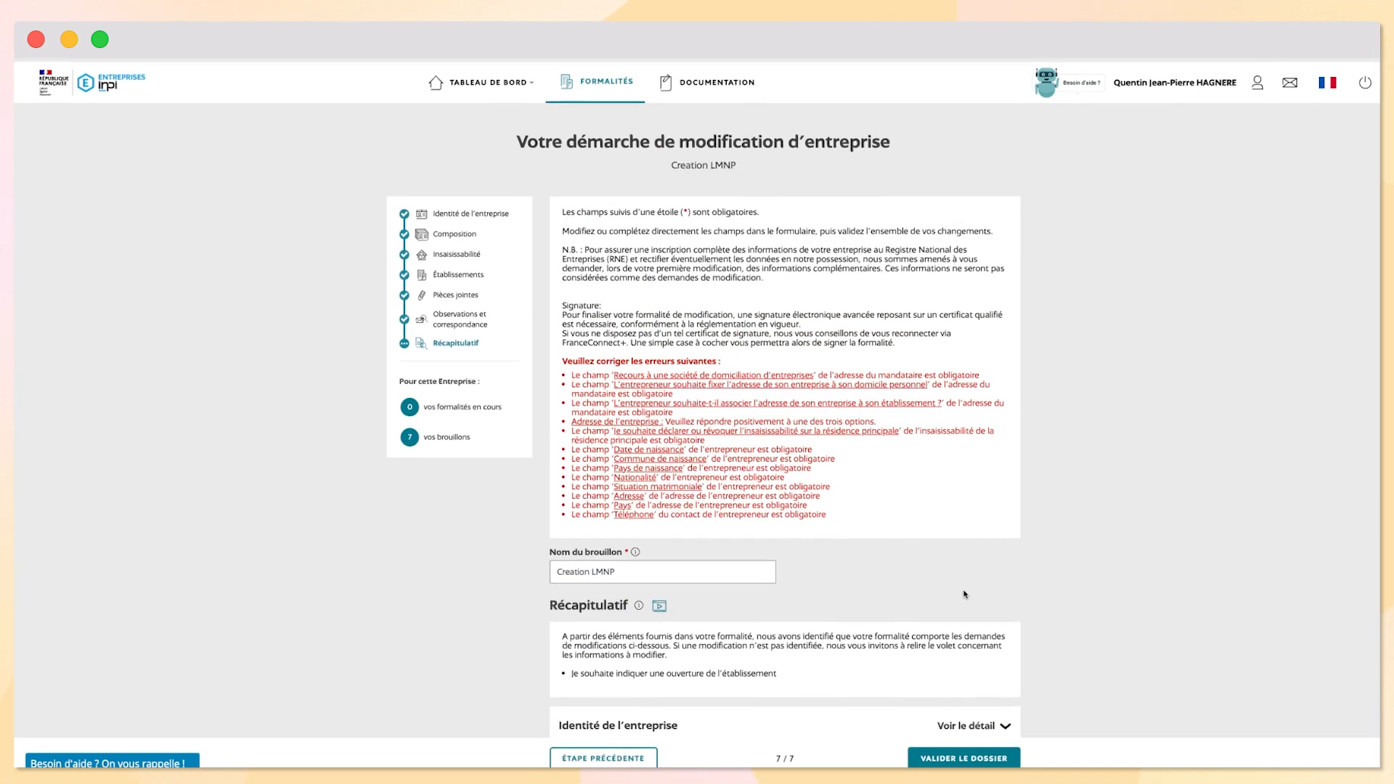
pyautogui.click(514, 81)
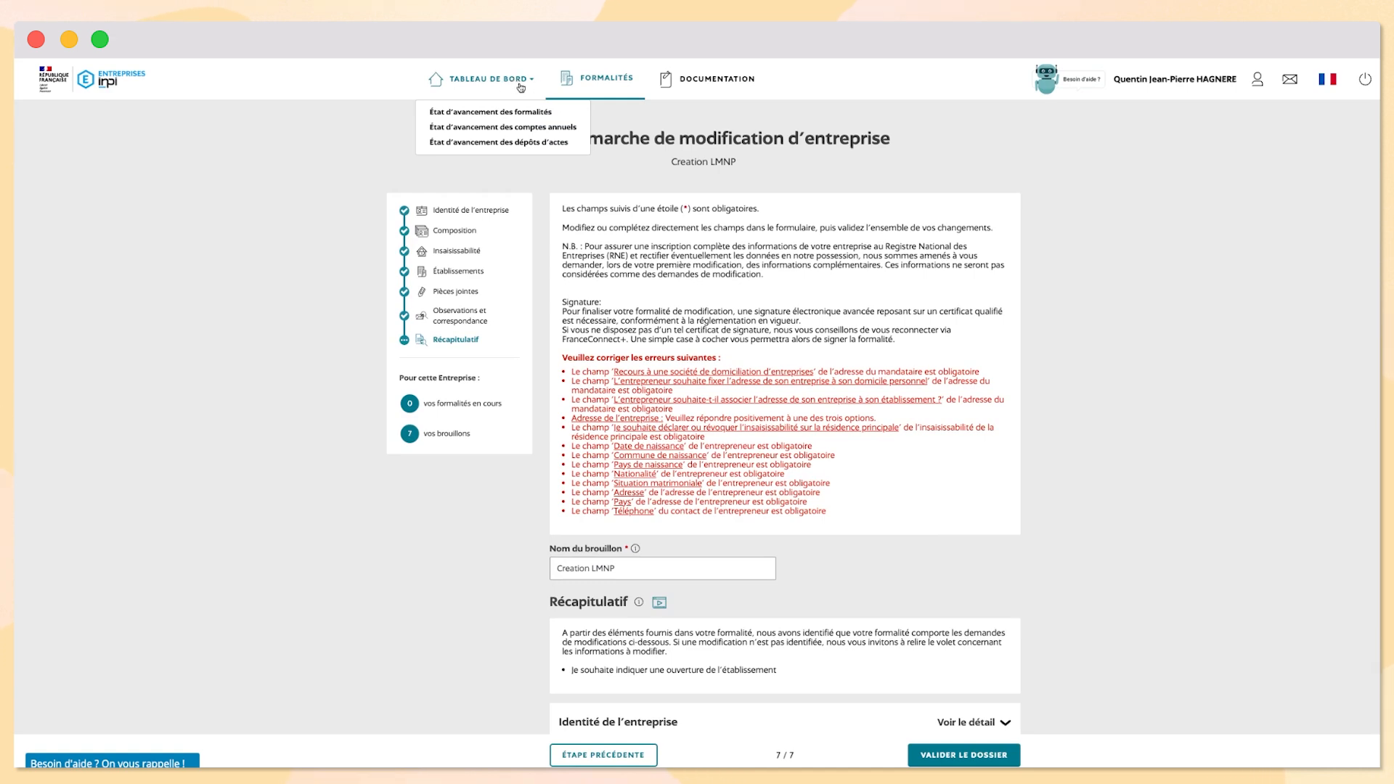
pyautogui.click(511, 114)
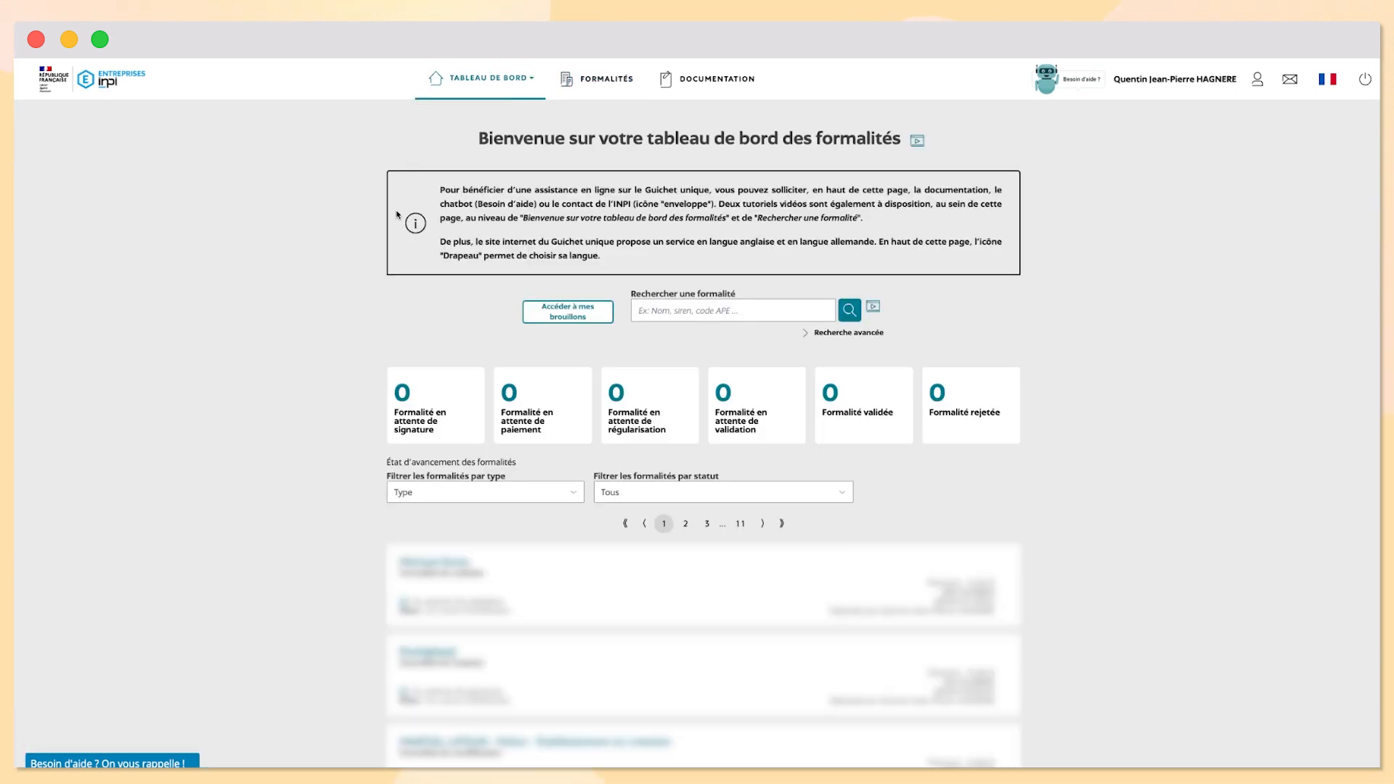